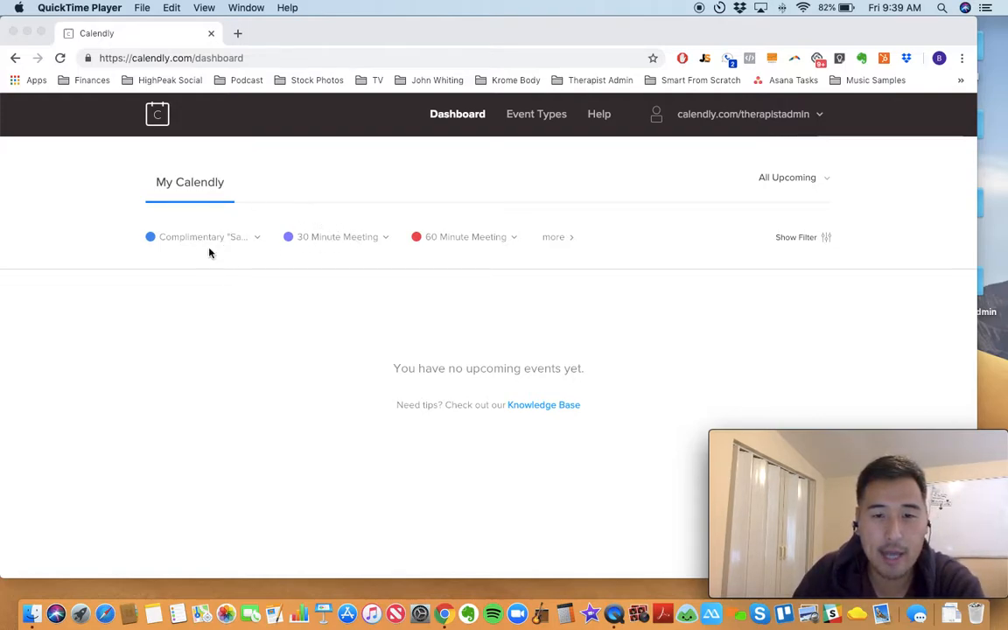
Step: Open the Complimentary "Save Time in your Private Practice" Call event type for editing
click(532, 114)
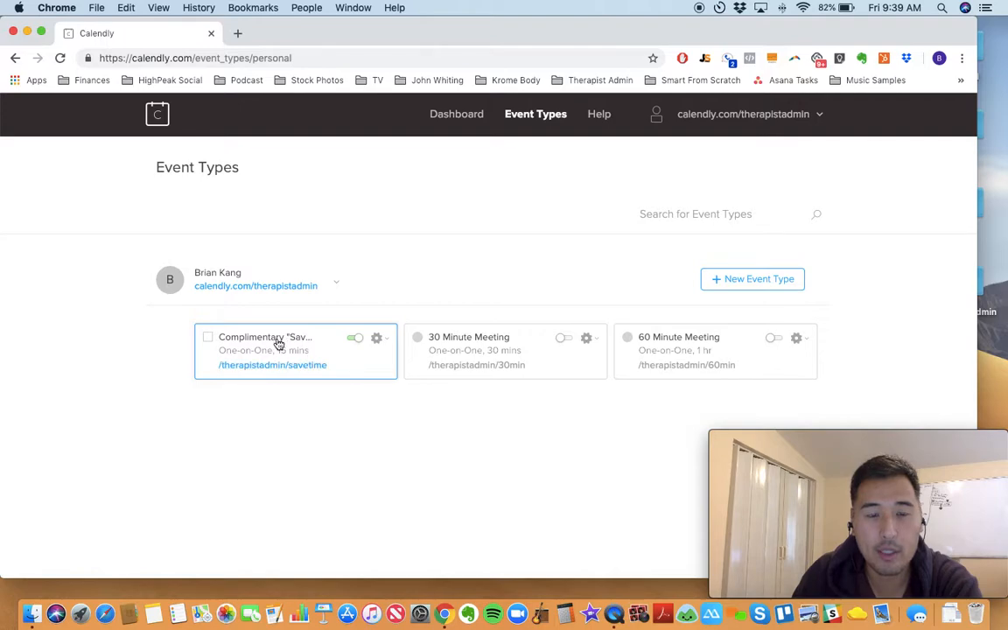
click(378, 339)
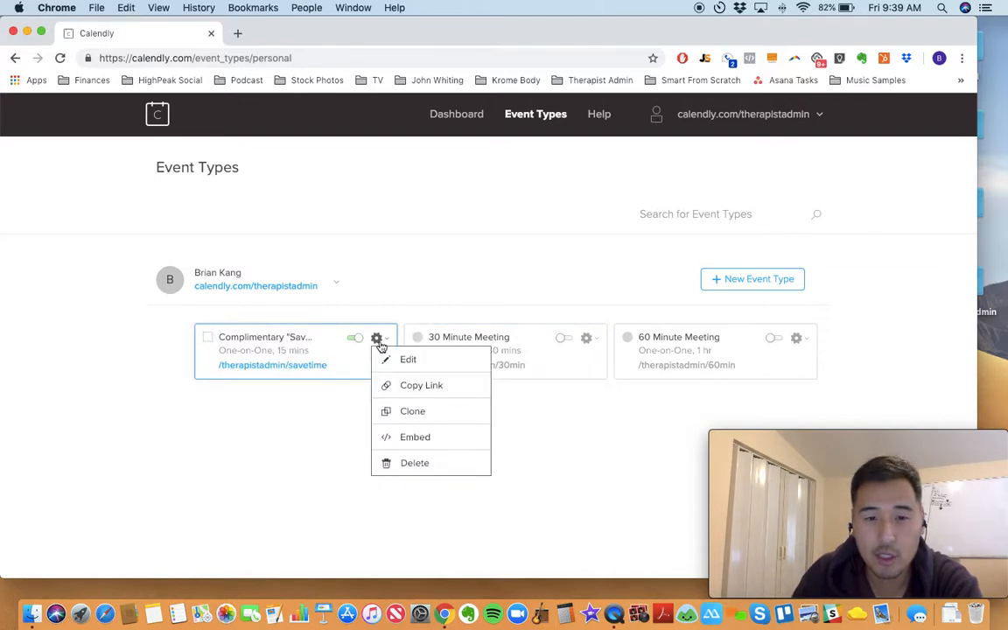
click(421, 368)
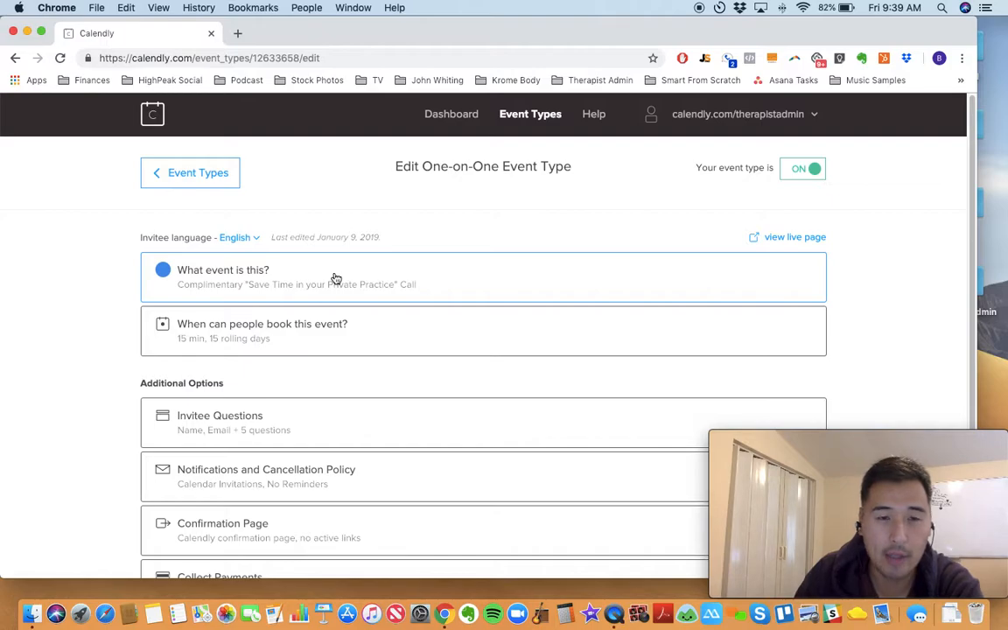
Step: Review the event's name, location, description, link and color settings, and save and close the section
click(335, 279)
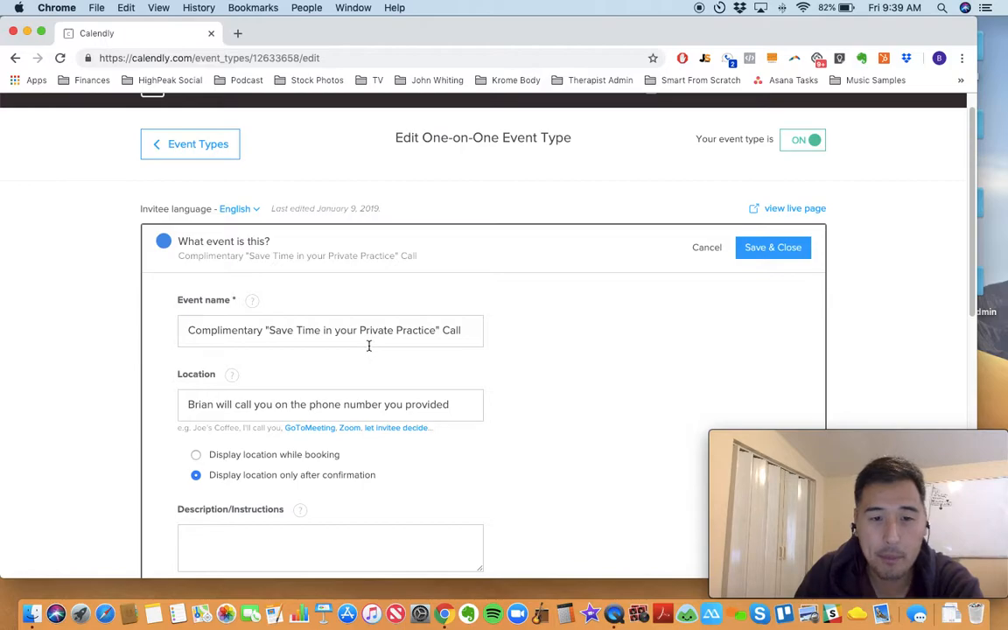
scroll(427, 366, down, 1)
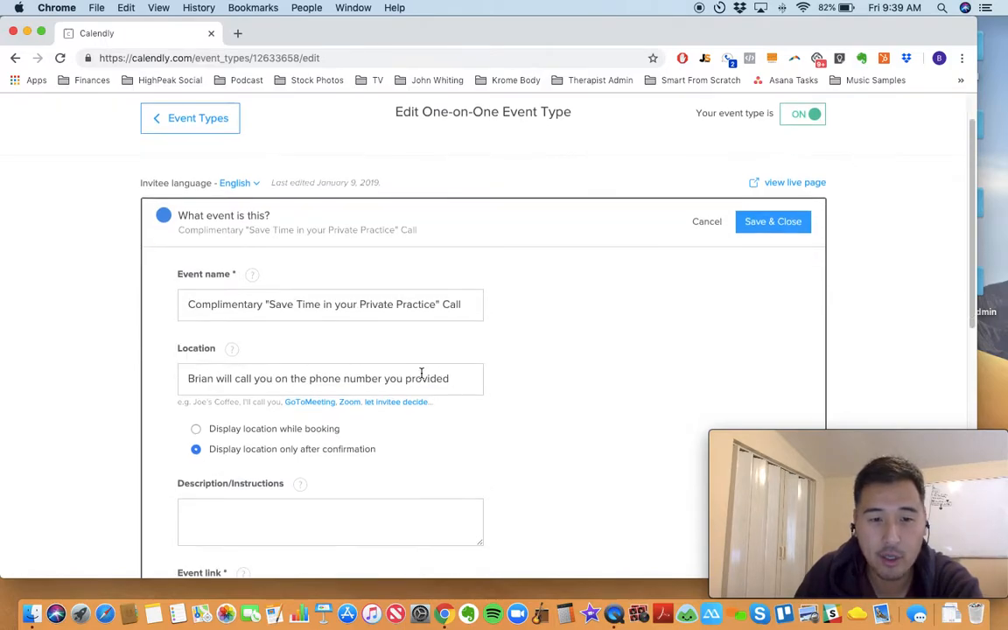
scroll(359, 382, down, 5)
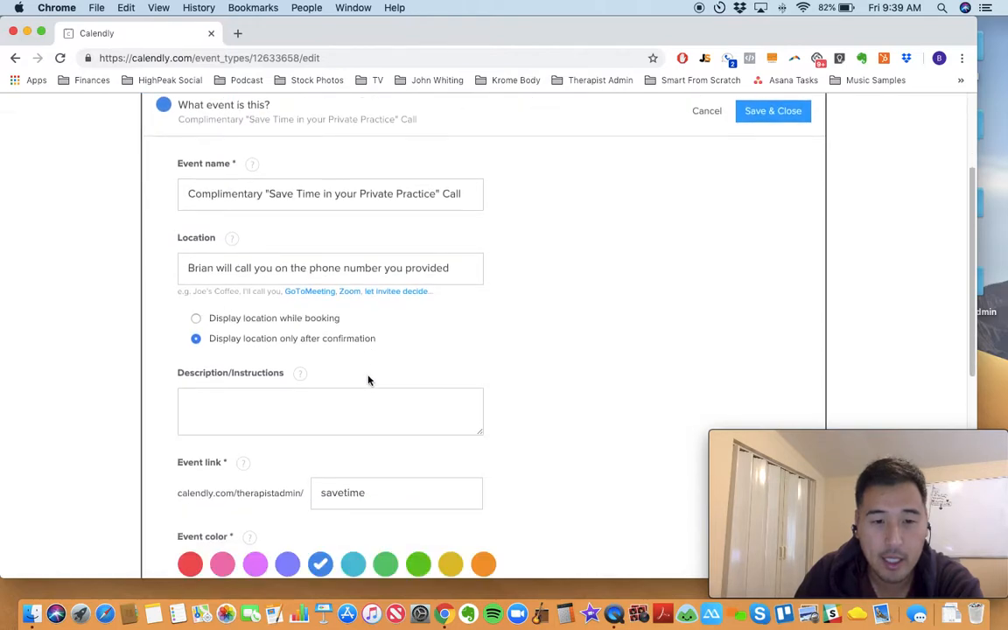
scroll(333, 425, down, 1)
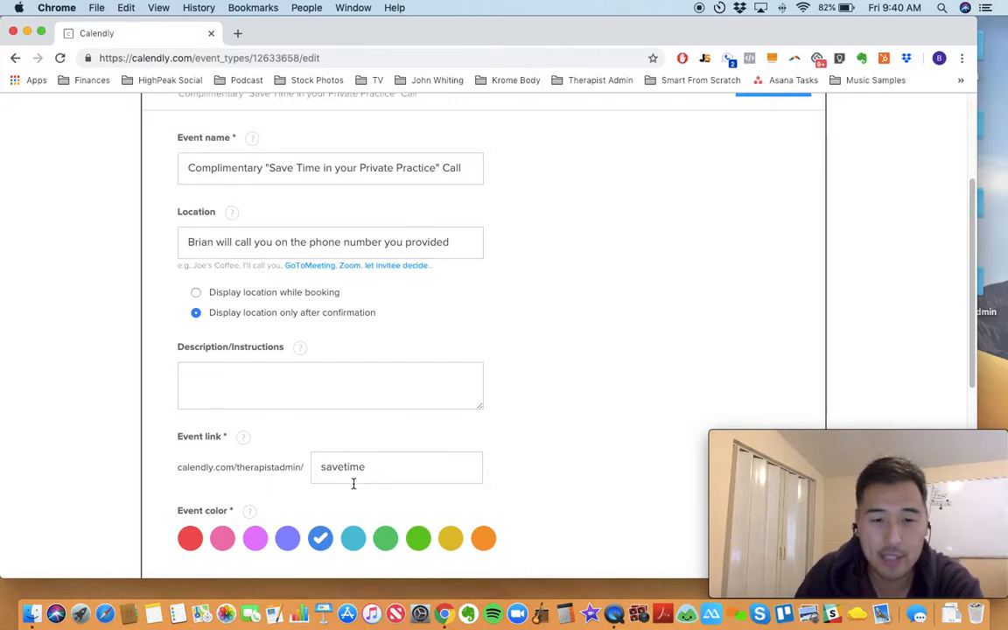
scroll(310, 512, down, 1)
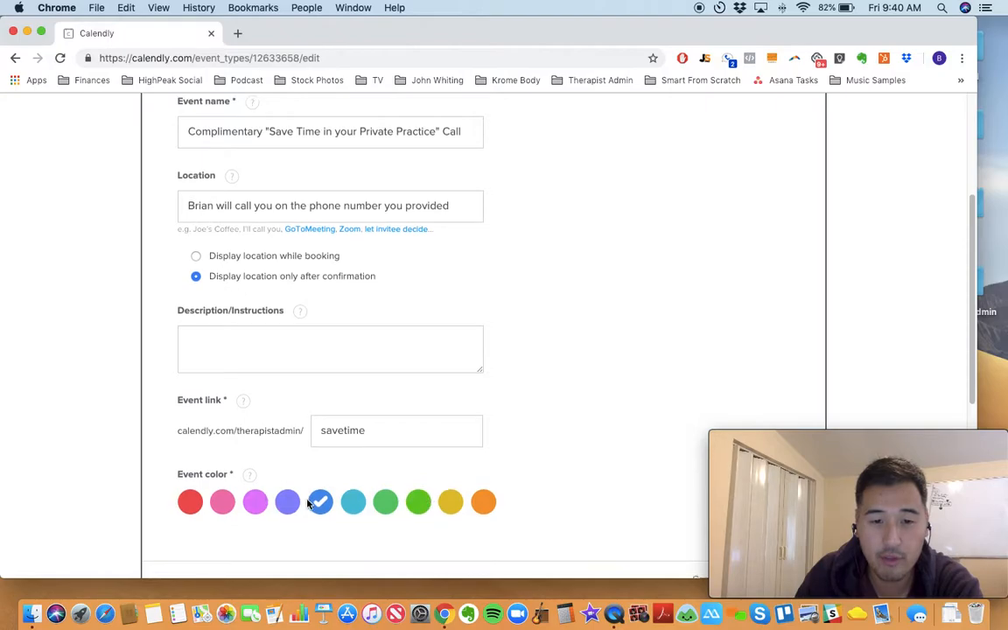
scroll(420, 498, down, 1)
scroll(512, 494, up, 5)
scroll(560, 464, down, 10)
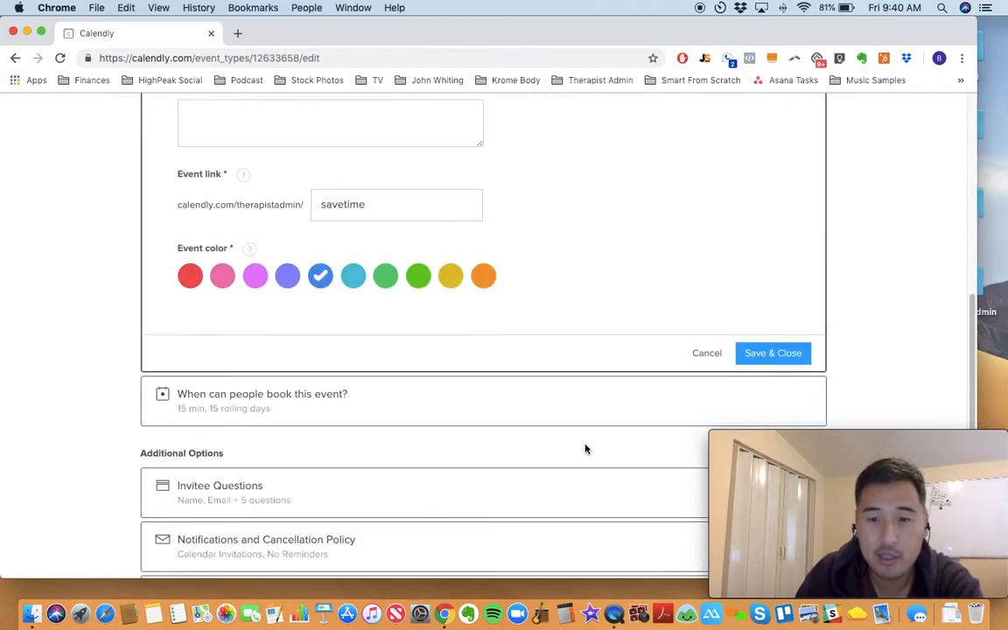
scroll(613, 420, up, 12)
click(773, 276)
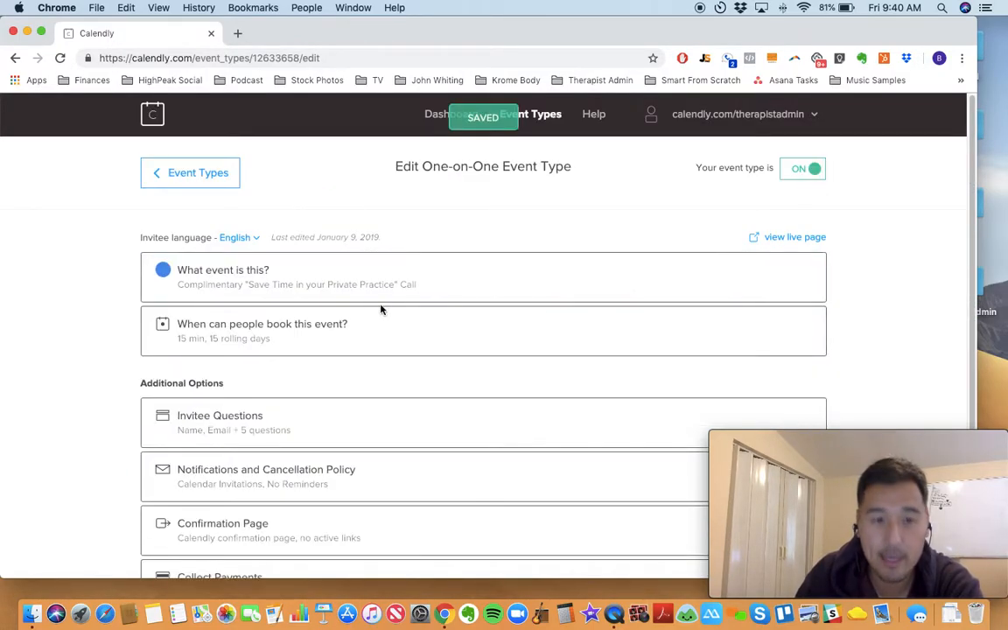
Step: Examine the event's booking settings, including duration, rolling-day date range, time zone and available hours
click(263, 328)
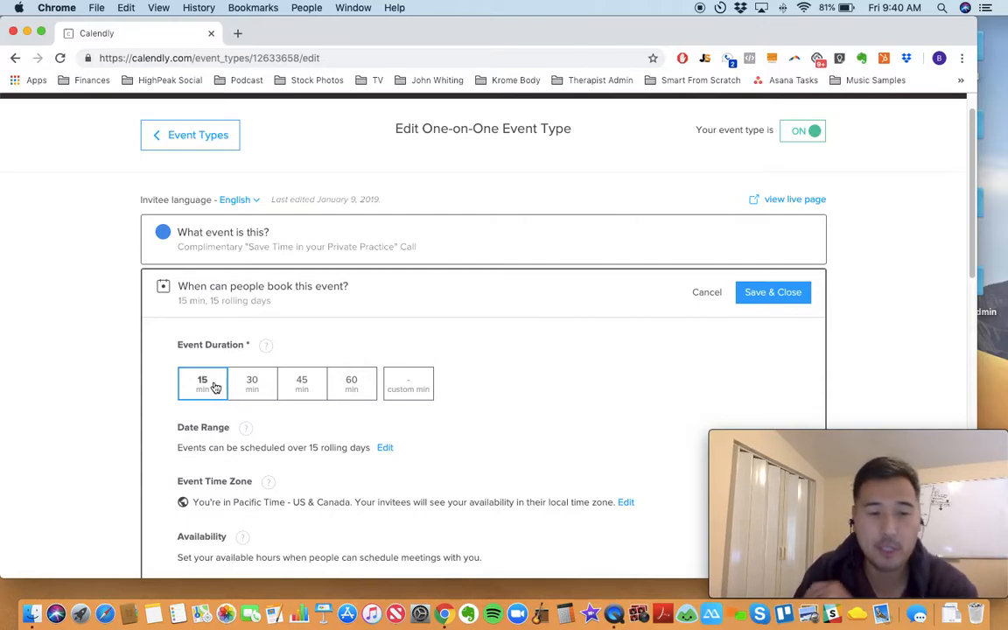
scroll(229, 414, down, 1)
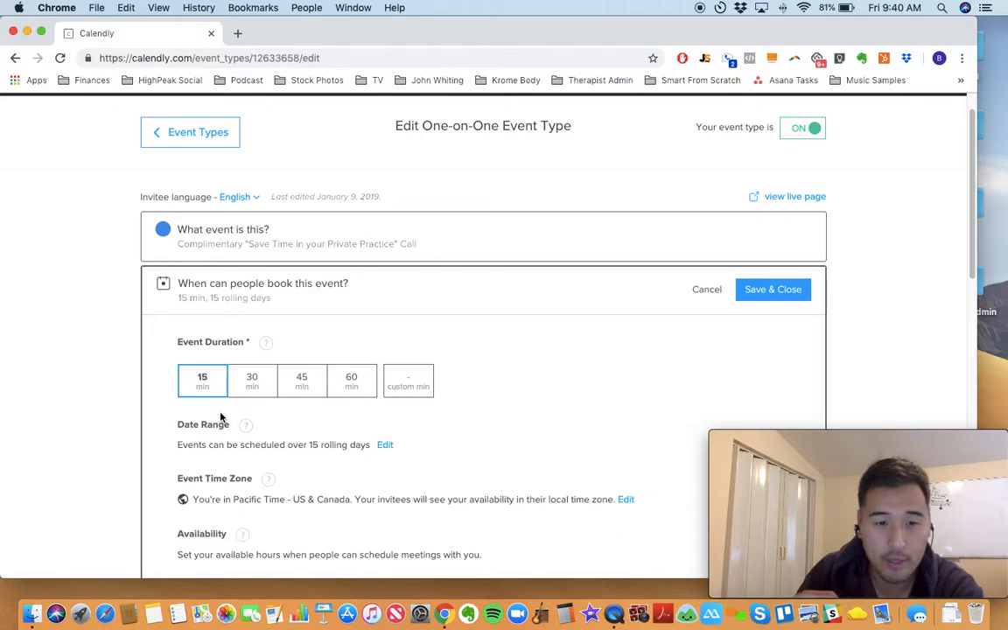
click(382, 447)
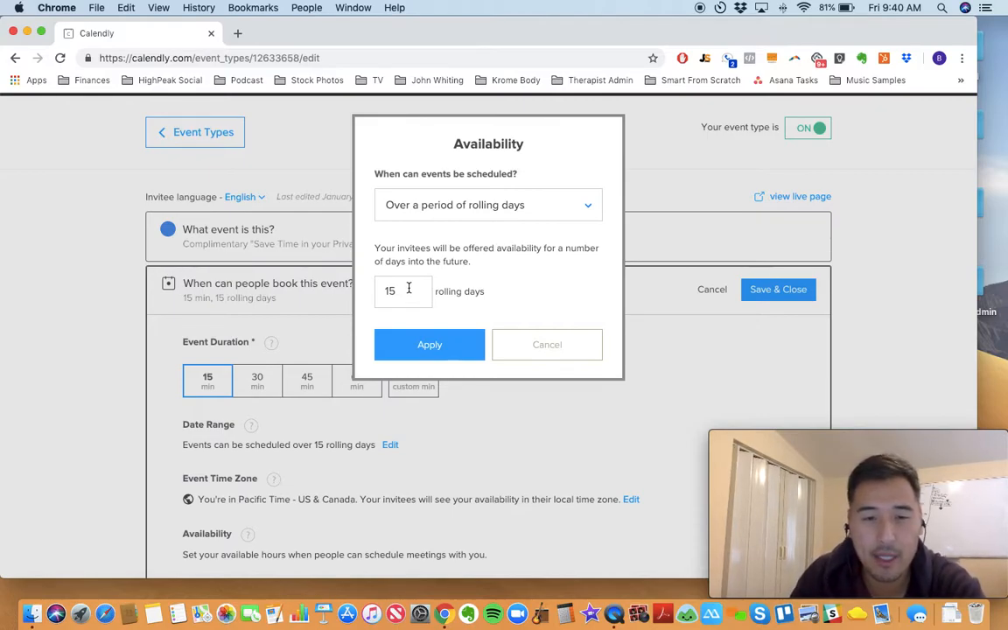
click(577, 346)
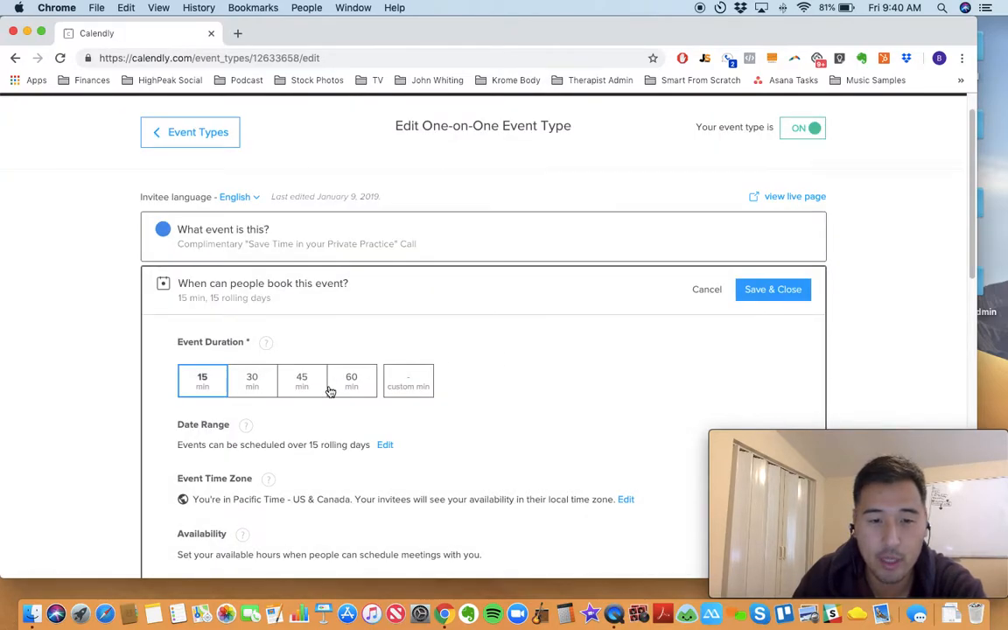
scroll(281, 398, down, 1)
scroll(303, 429, down, 2)
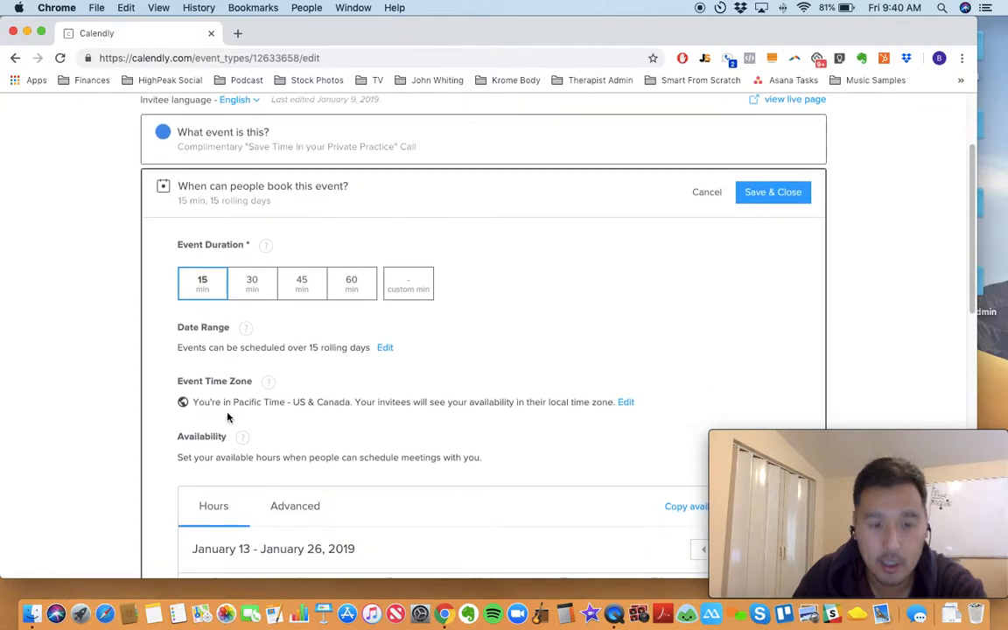
scroll(207, 361, down, 10)
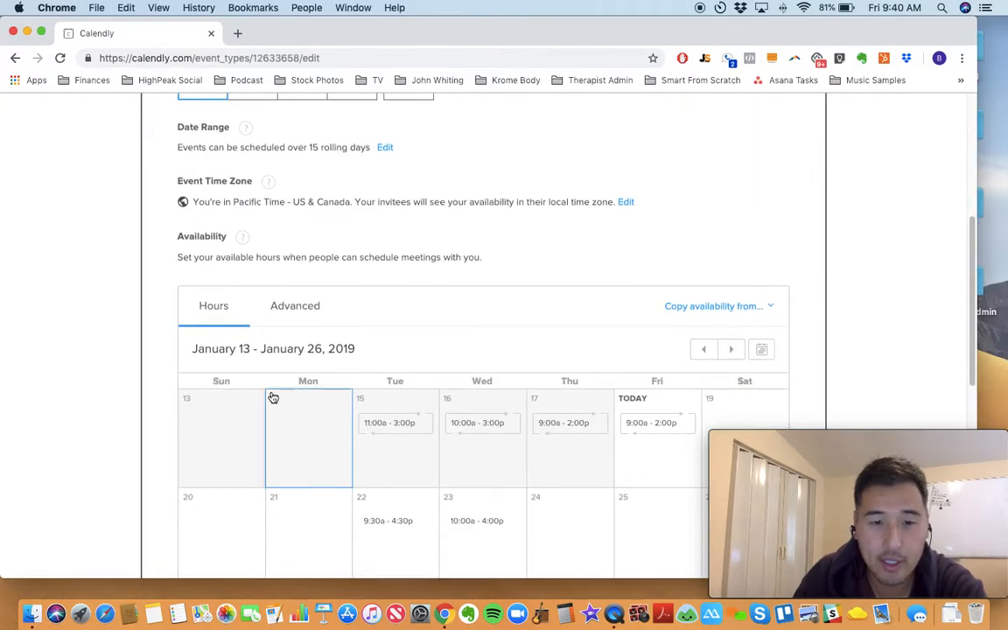
scroll(363, 245, up, 3)
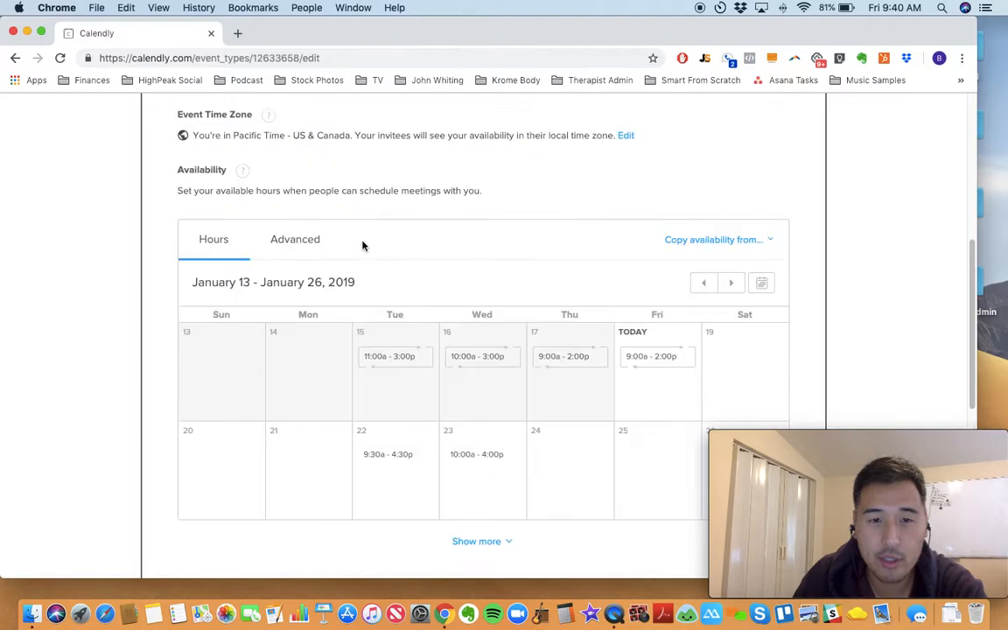
Step: Add an availability interval from 09:00 am to 05:00 pm on January 14 and apply it to all Mondays
scroll(357, 277, down, 2)
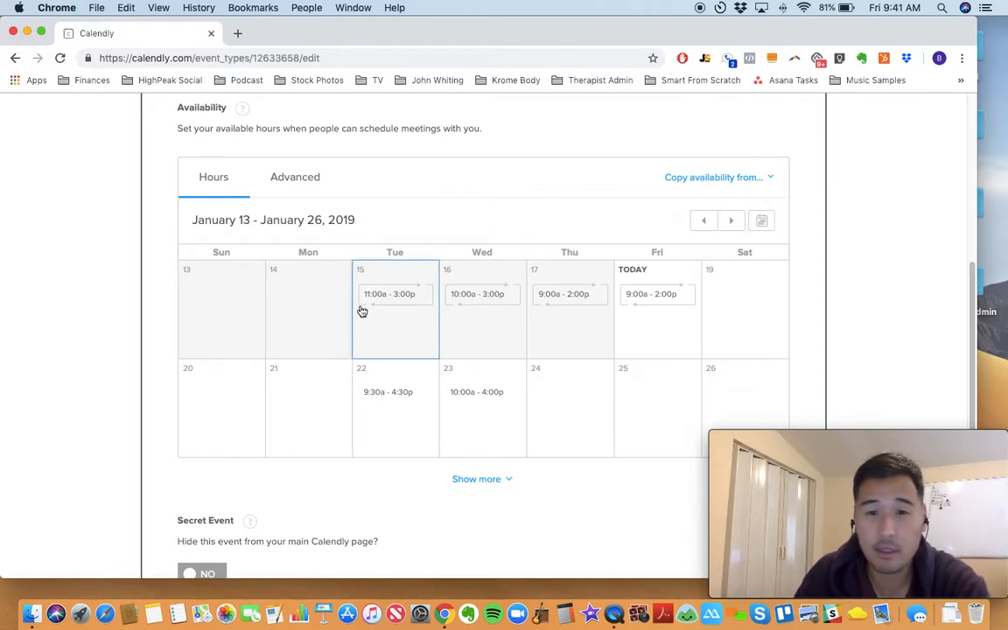
click(298, 301)
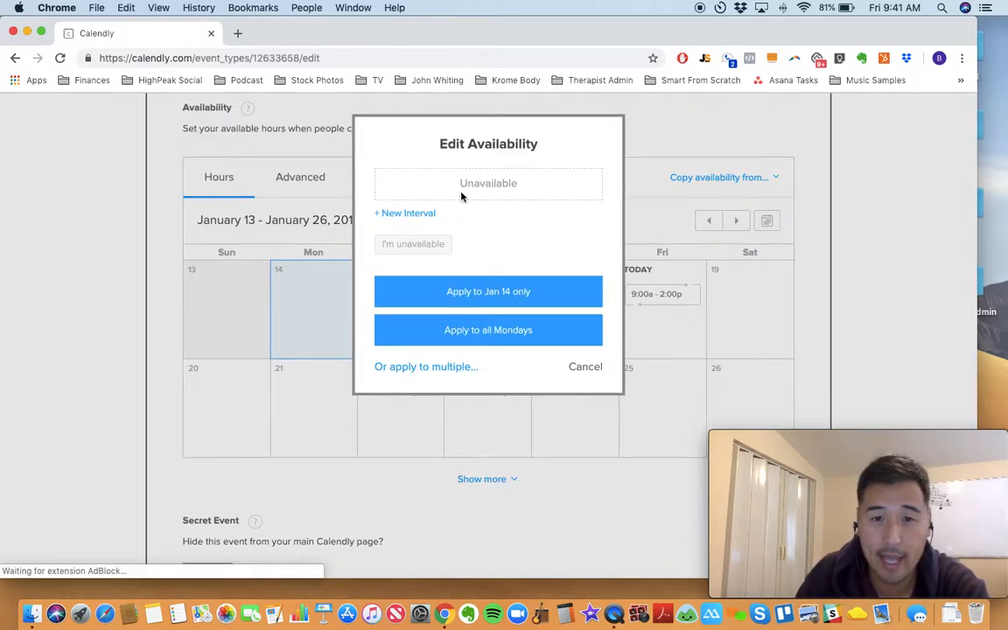
click(414, 214)
click(413, 208)
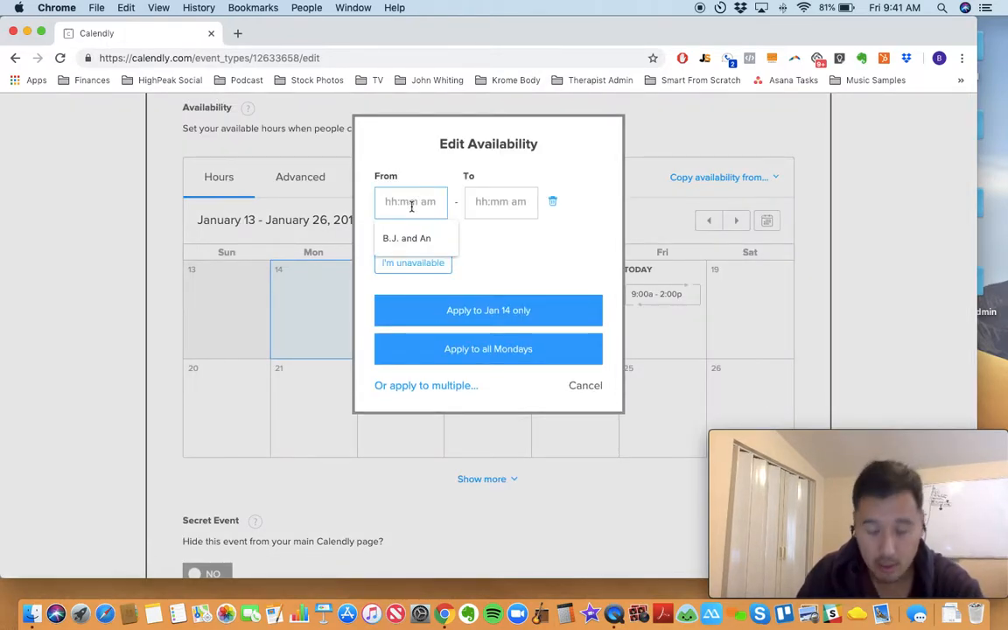
text(9am)
key(Tab)
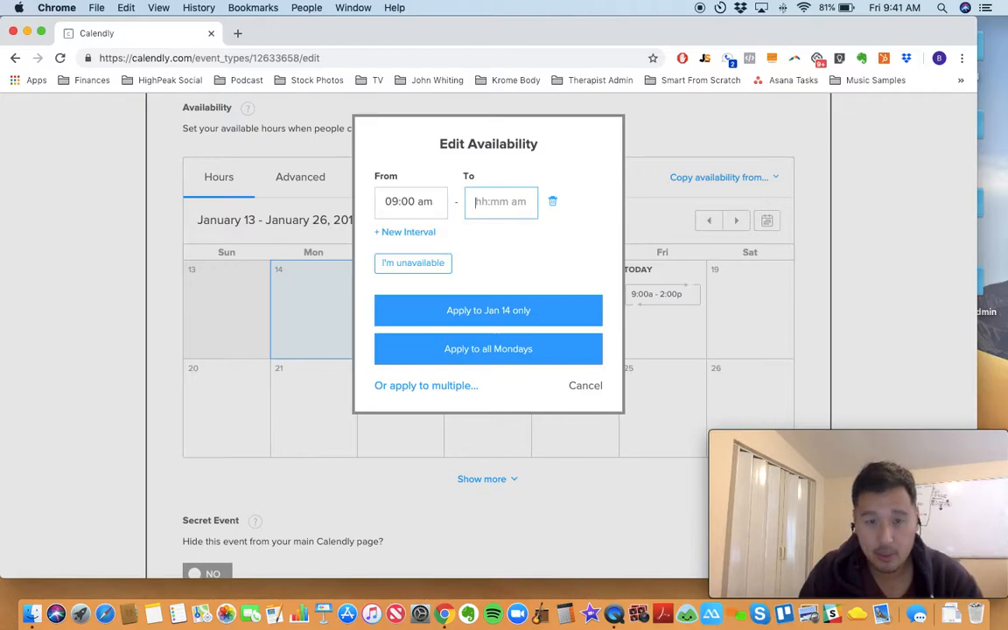
text(5 pm)
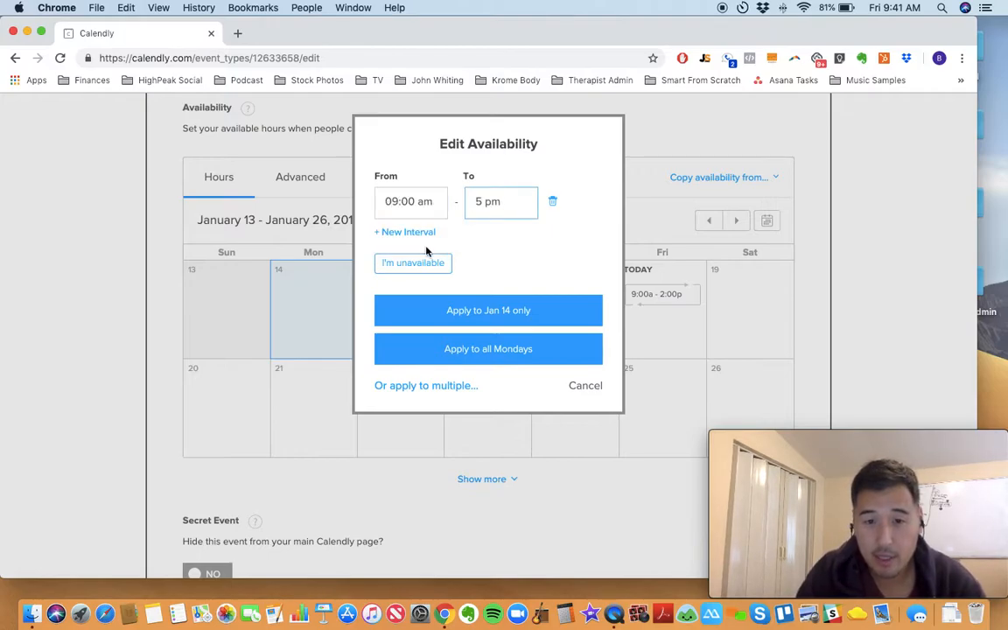
click(481, 254)
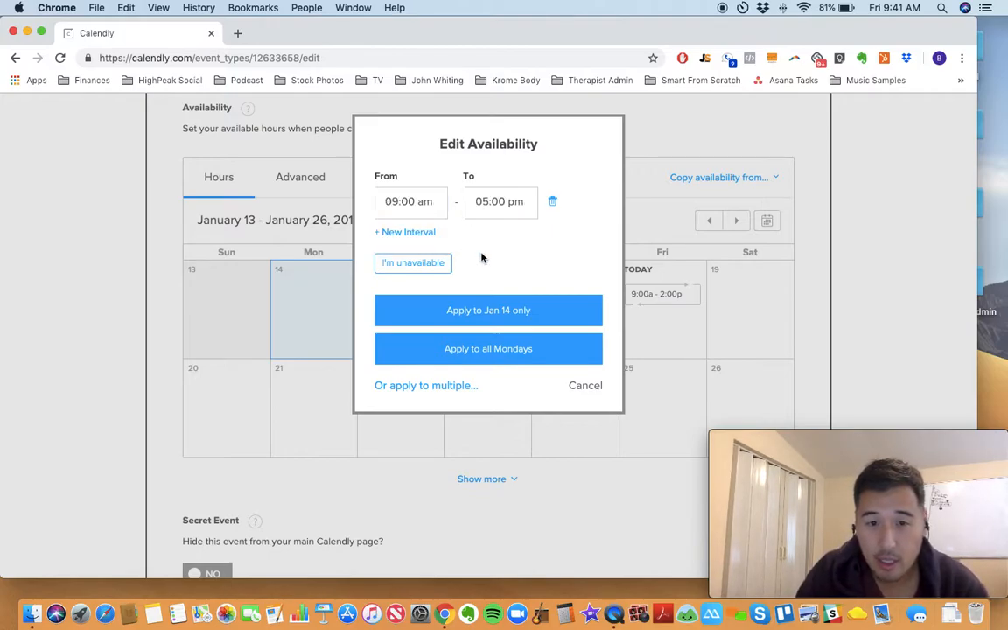
click(477, 351)
click(309, 302)
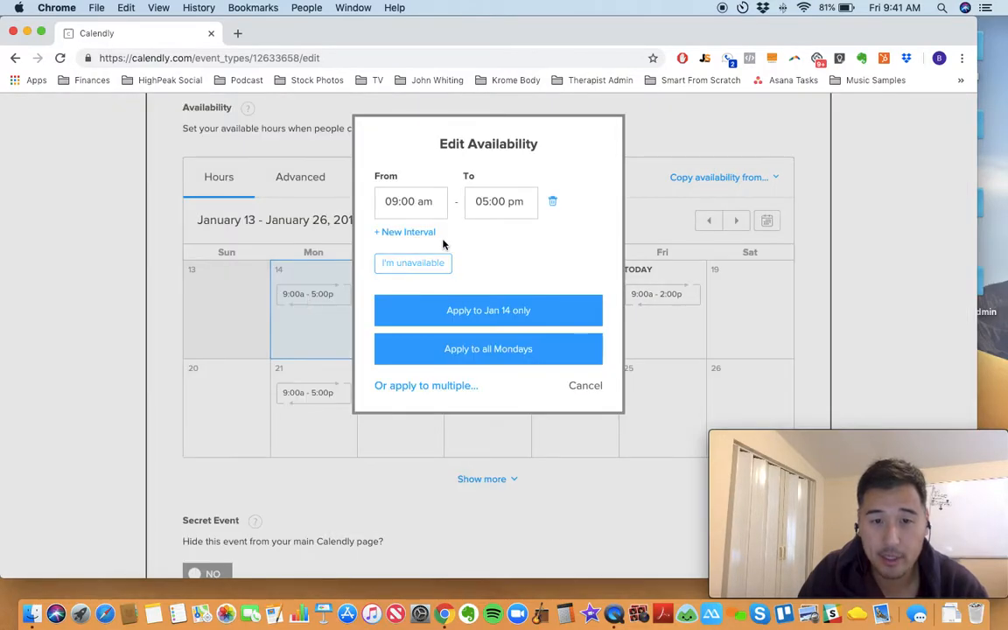
click(552, 200)
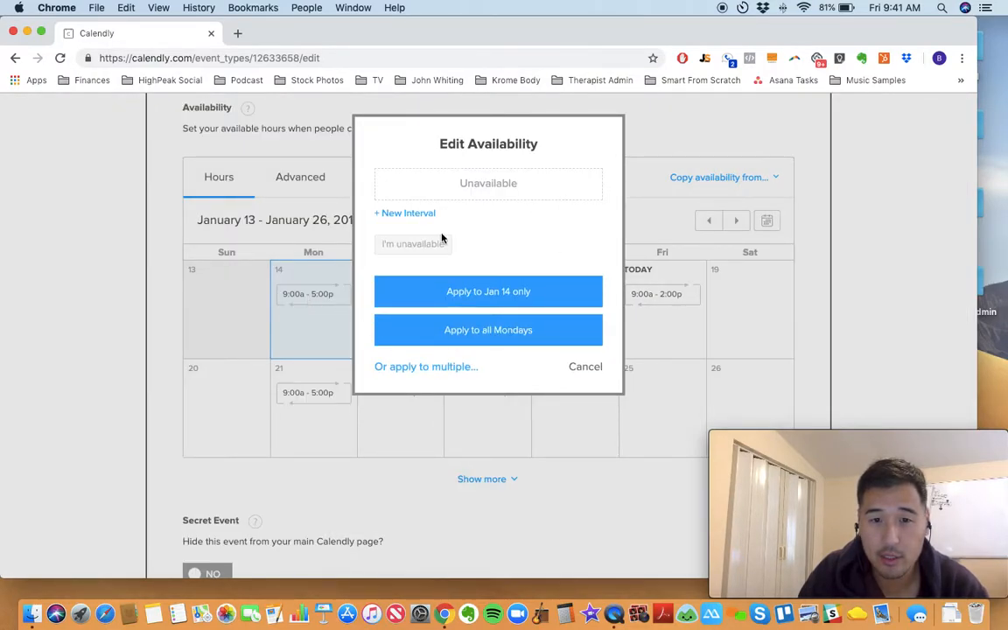
click(581, 368)
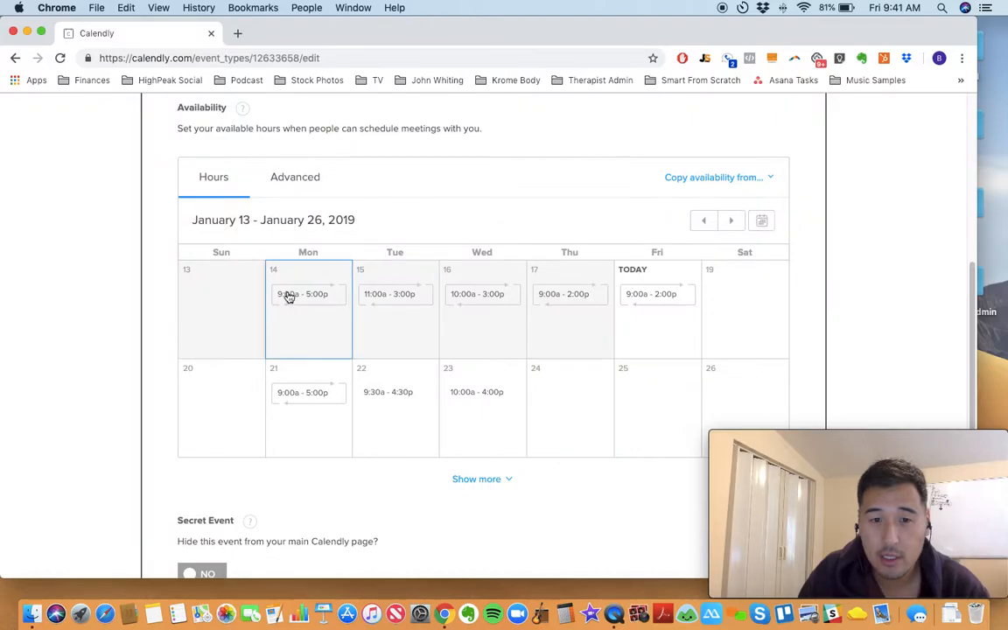
click(288, 295)
click(553, 201)
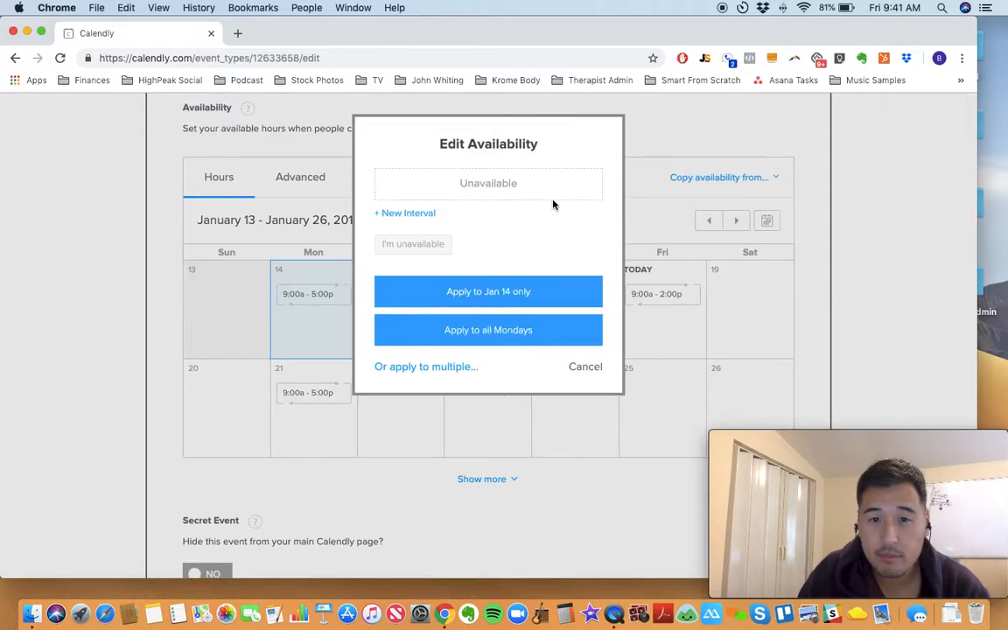
click(574, 371)
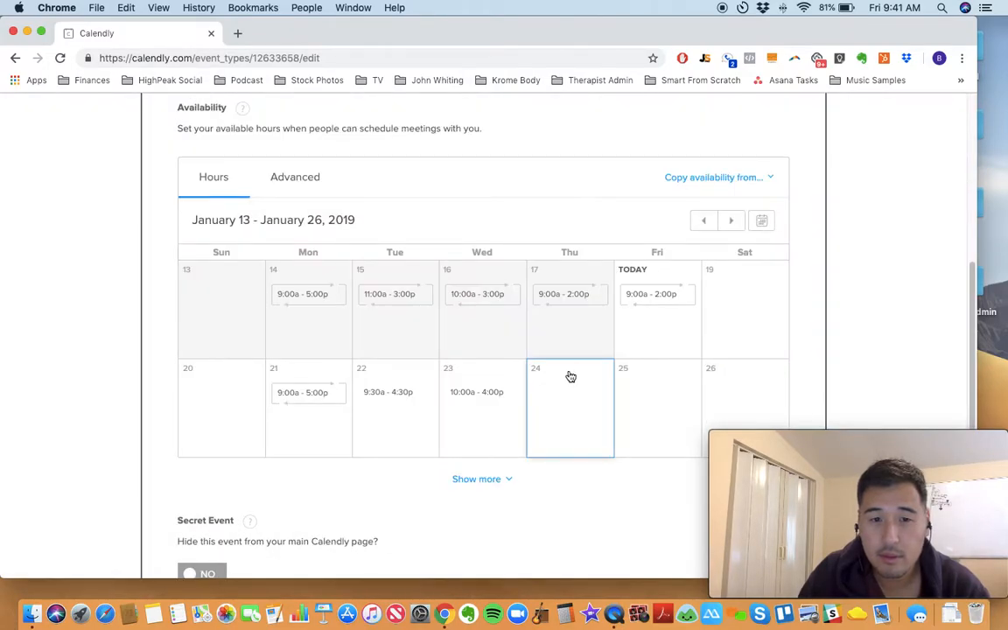
Step: Remove the availability interval from January 14 and apply the change to all Mondays
click(294, 303)
click(553, 202)
click(506, 332)
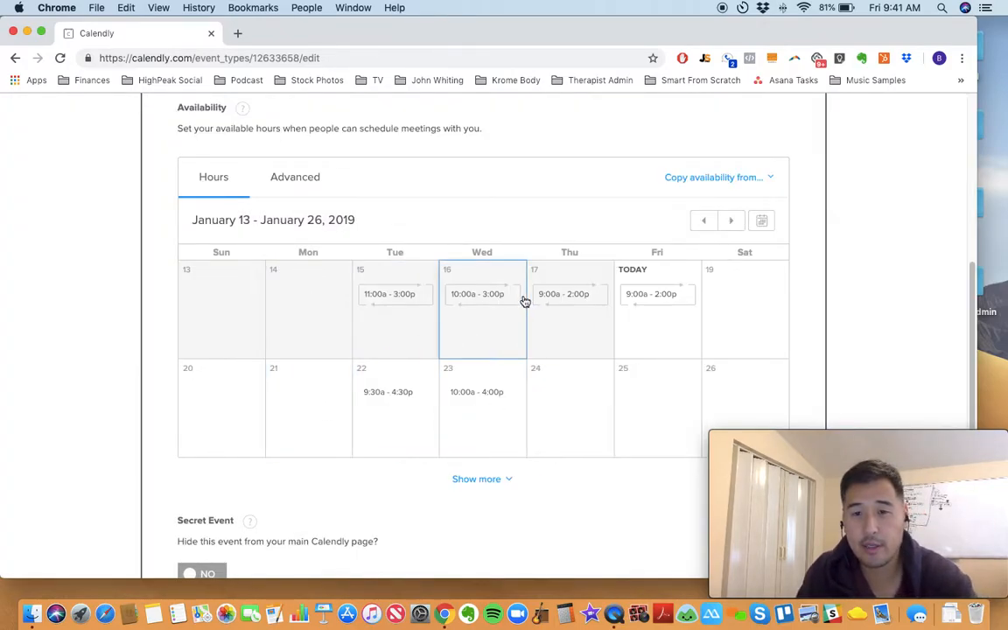
Step: Expand the availability calendar to more weeks and examine which days have bookable hours within the date range
scroll(519, 387, down, 1)
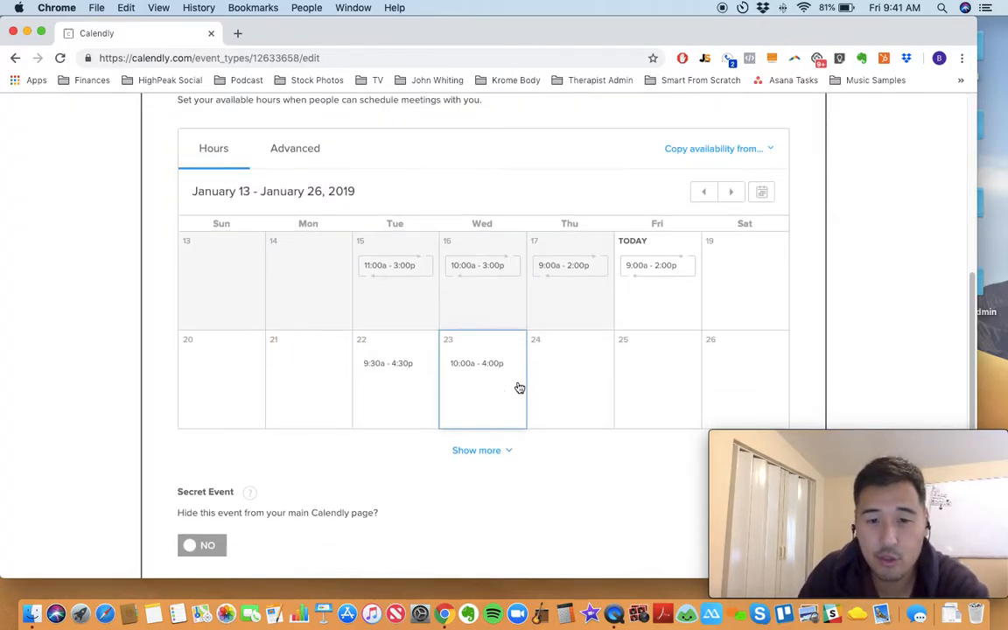
click(483, 451)
scroll(486, 383, down, 5)
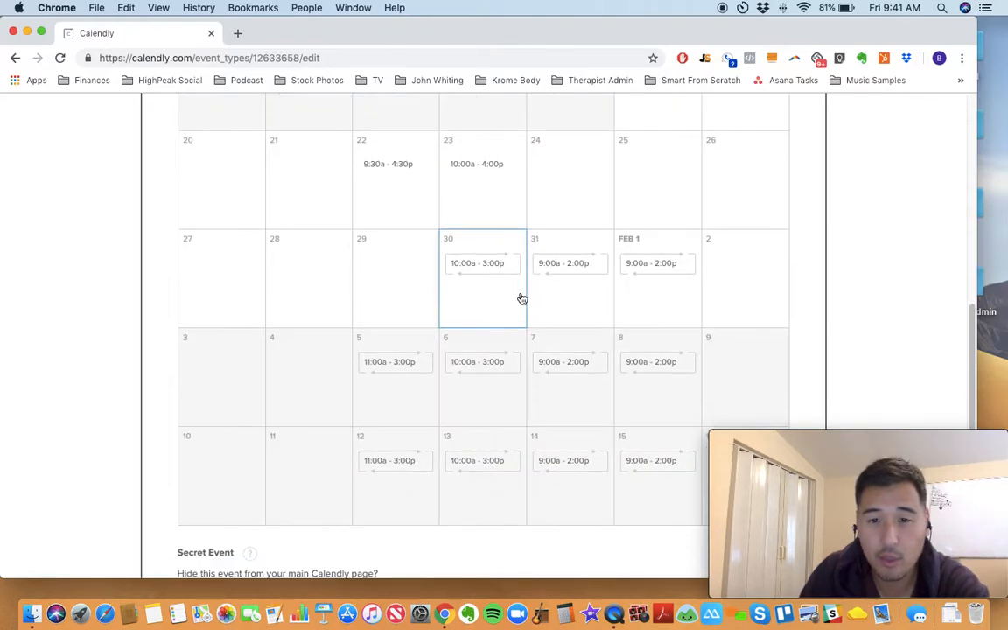
scroll(520, 296, up, 5)
scroll(528, 306, down, 1)
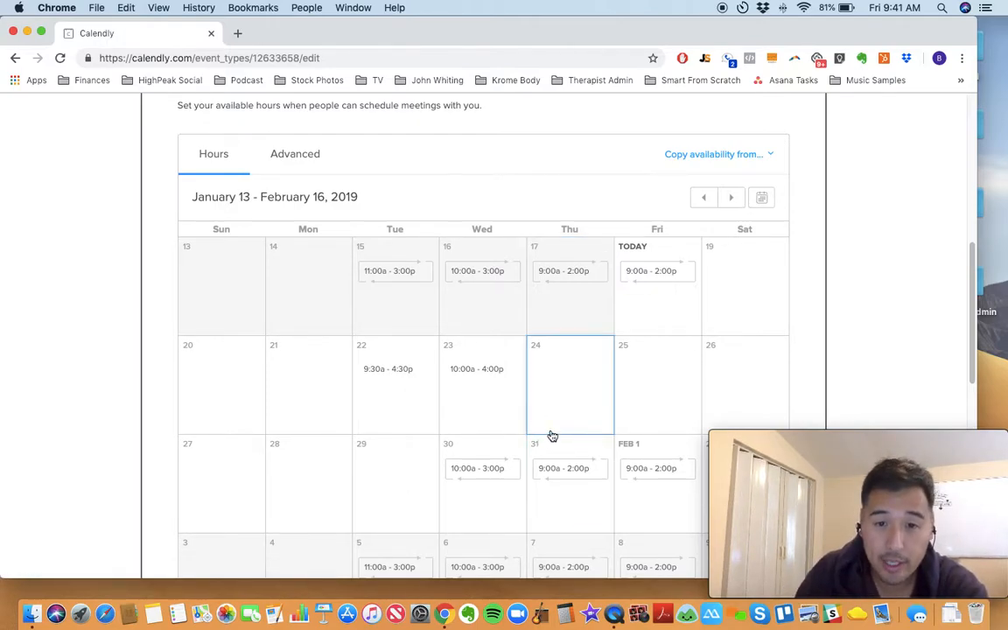
scroll(551, 327, down, 2)
scroll(630, 377, up, 5)
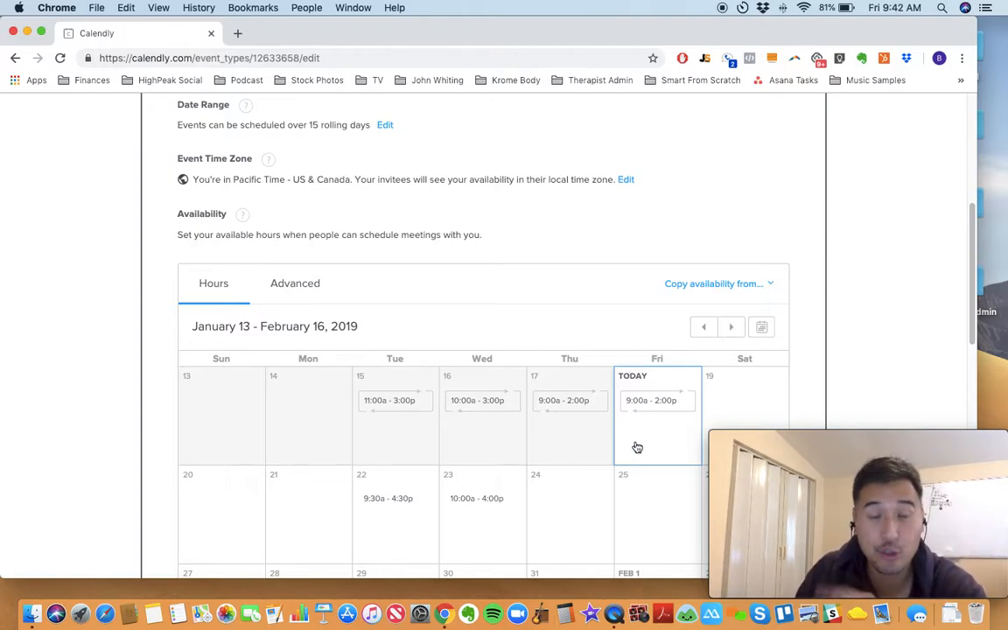
scroll(613, 430, down, 5)
scroll(336, 345, down, 1)
scroll(307, 219, up, 6)
Step: Open the advanced availability settings and set the availability increments to 30 min
click(299, 286)
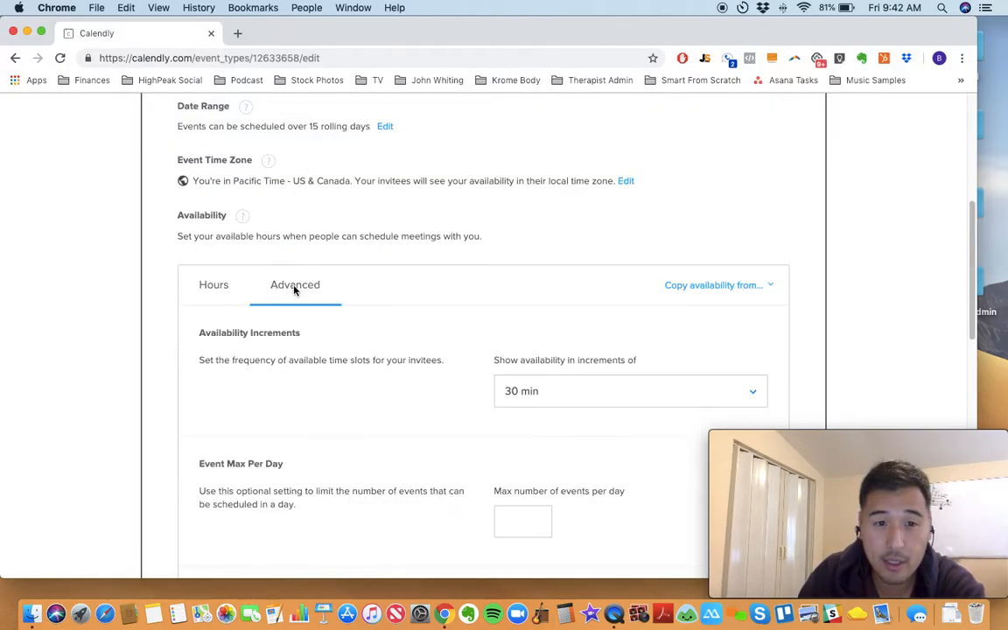
scroll(472, 346, down, 1)
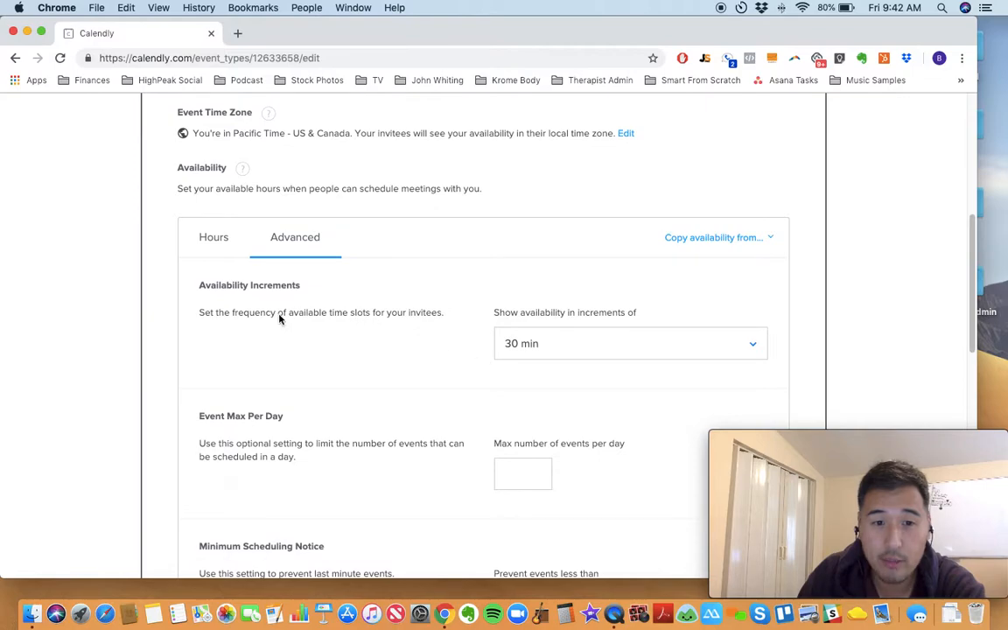
click(583, 354)
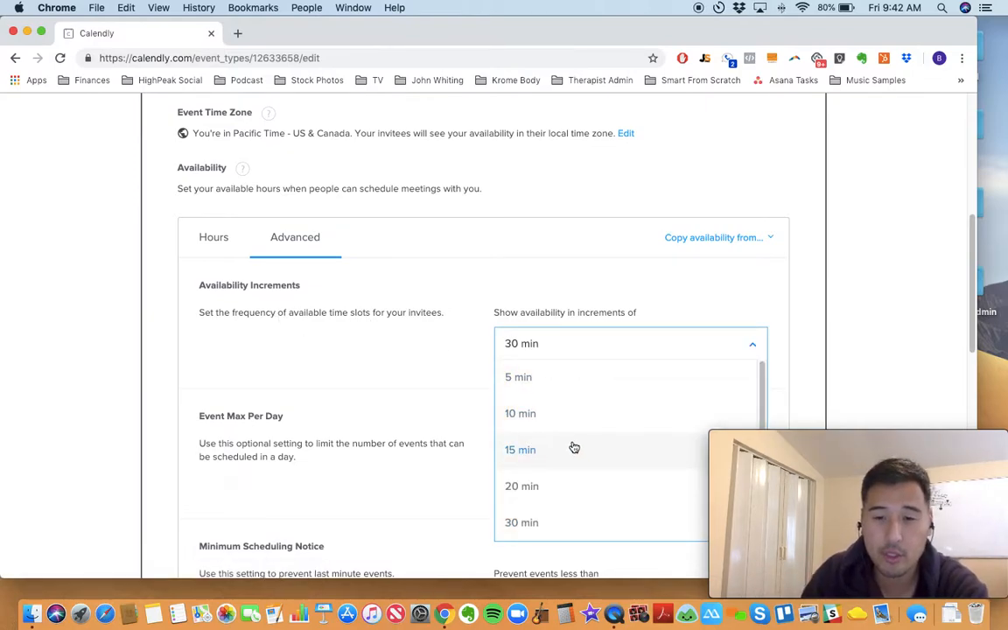
click(542, 523)
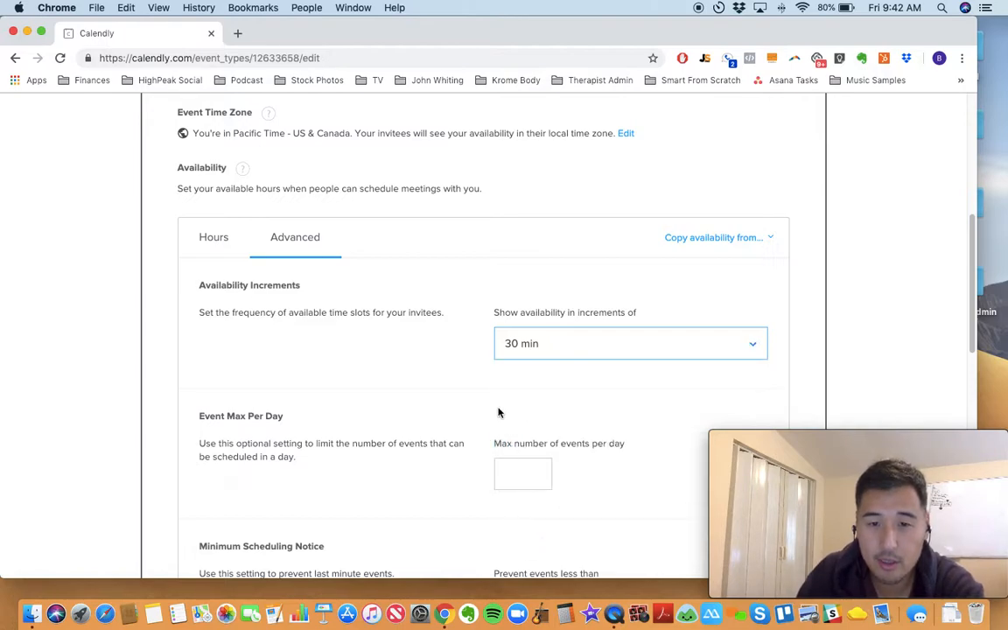
Step: Examine the advanced settings for maximum events per day, minimum scheduling notice and the buffers before and after the event
scroll(501, 412, down, 1)
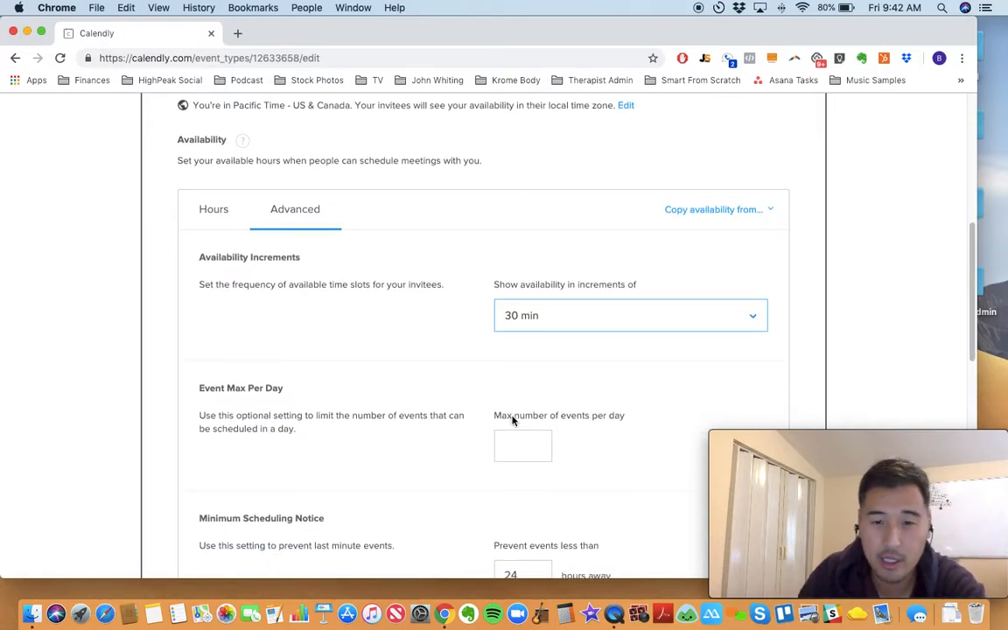
scroll(515, 416, down, 1)
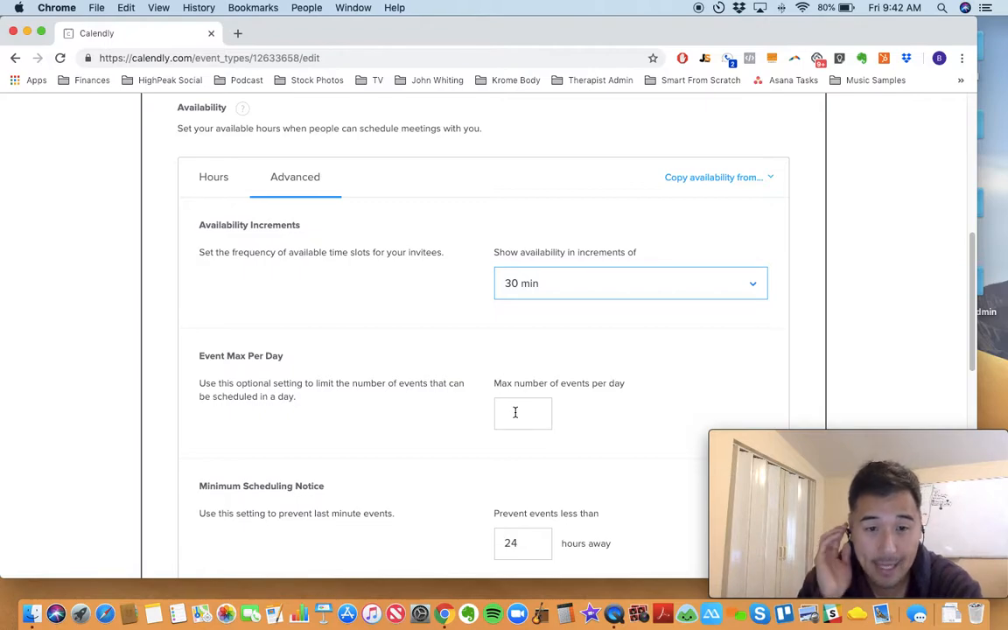
click(515, 412)
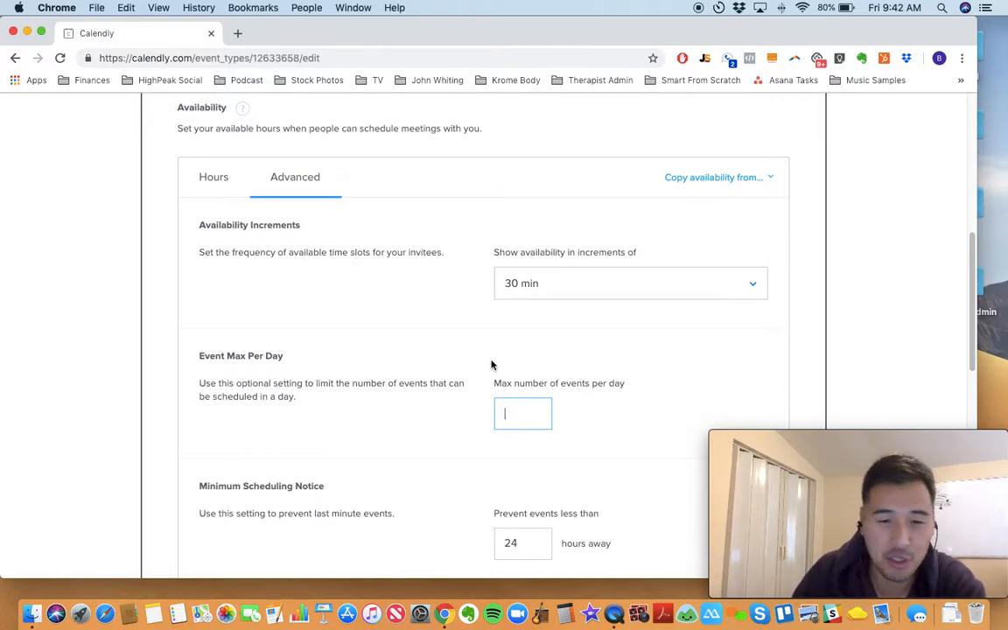
scroll(496, 377, down, 3)
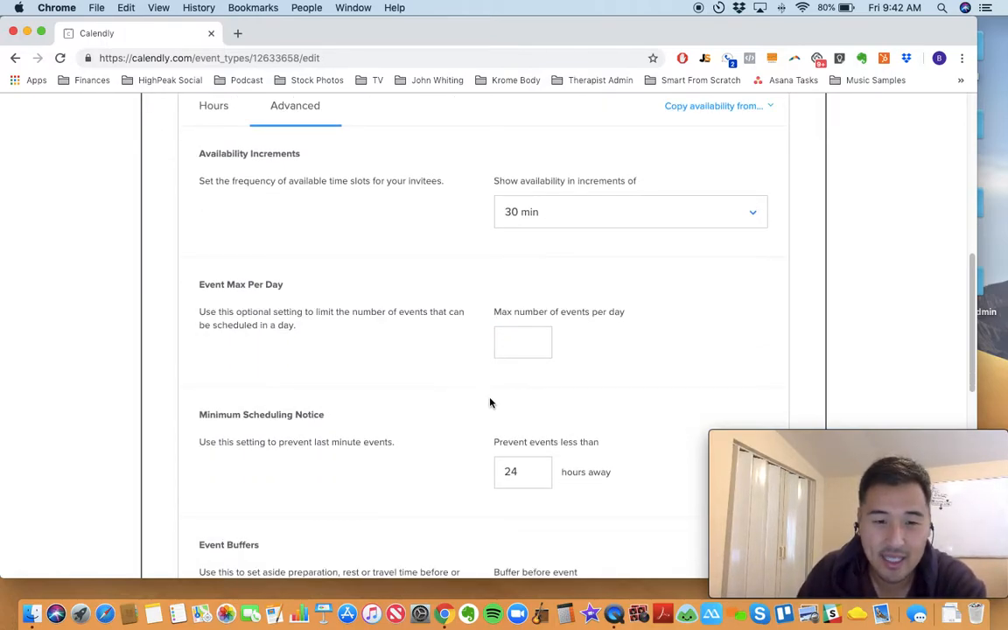
scroll(368, 413, down, 1)
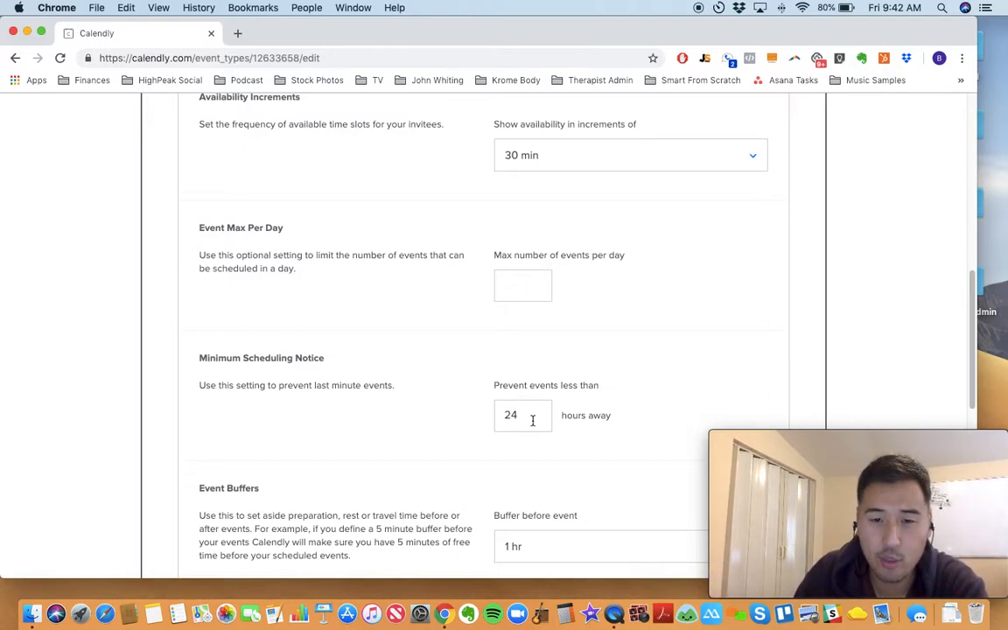
scroll(534, 426, down, 1)
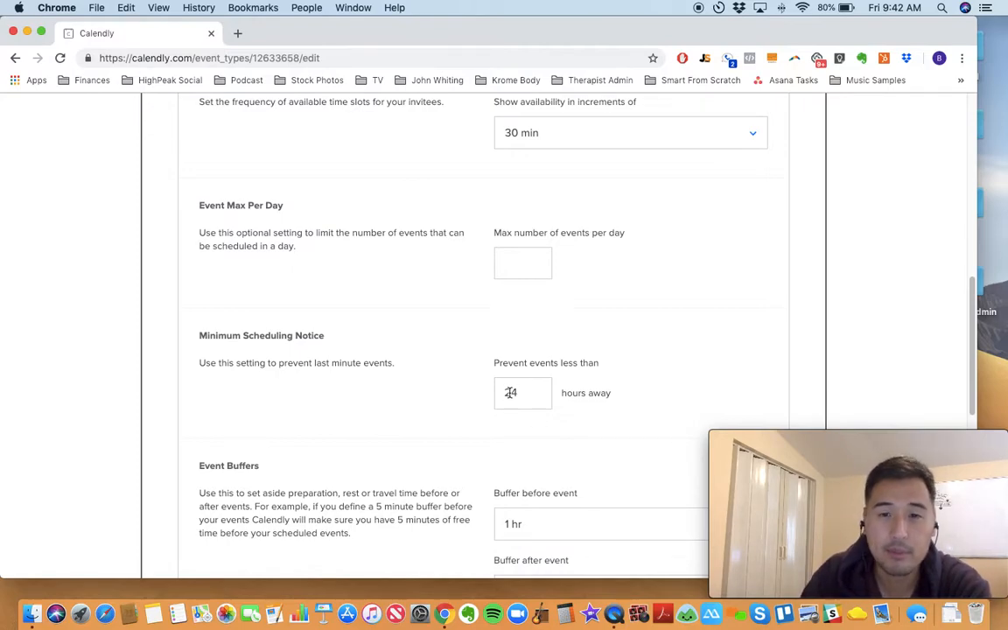
scroll(510, 396, down, 3)
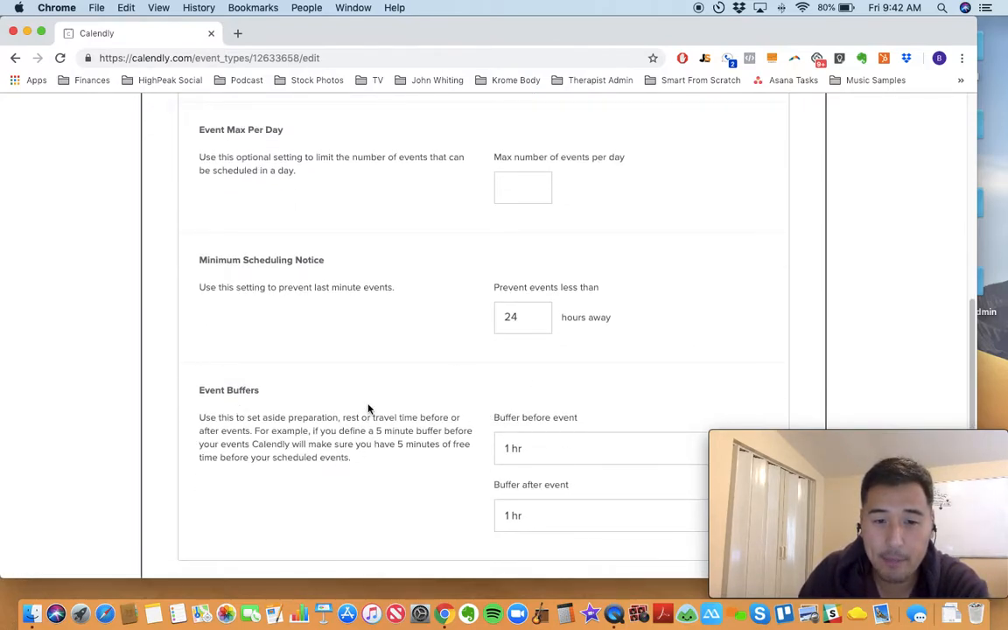
scroll(371, 411, down, 1)
scroll(473, 403, down, 2)
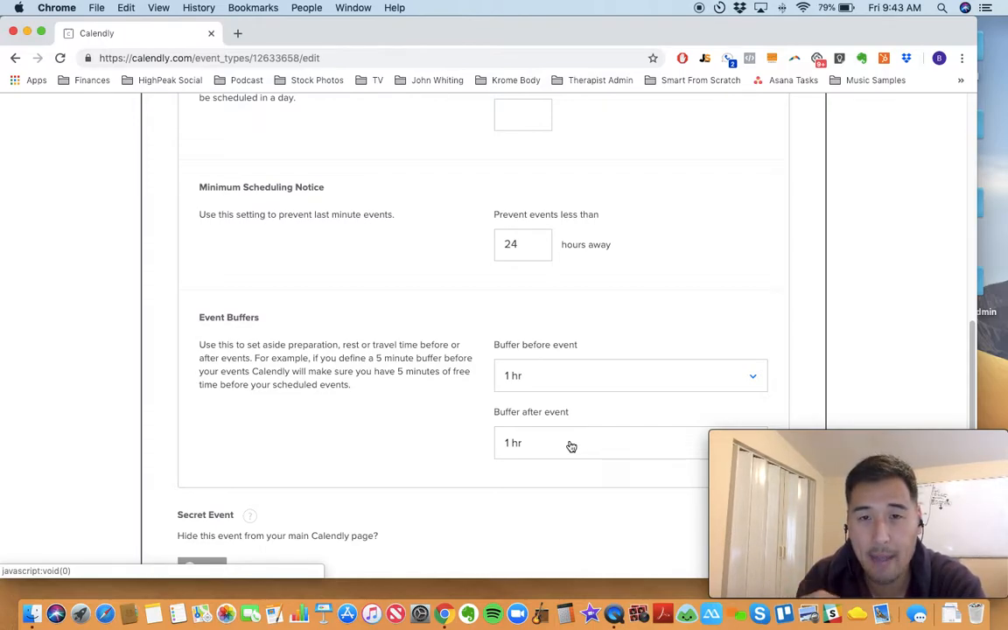
scroll(570, 447, down, 1)
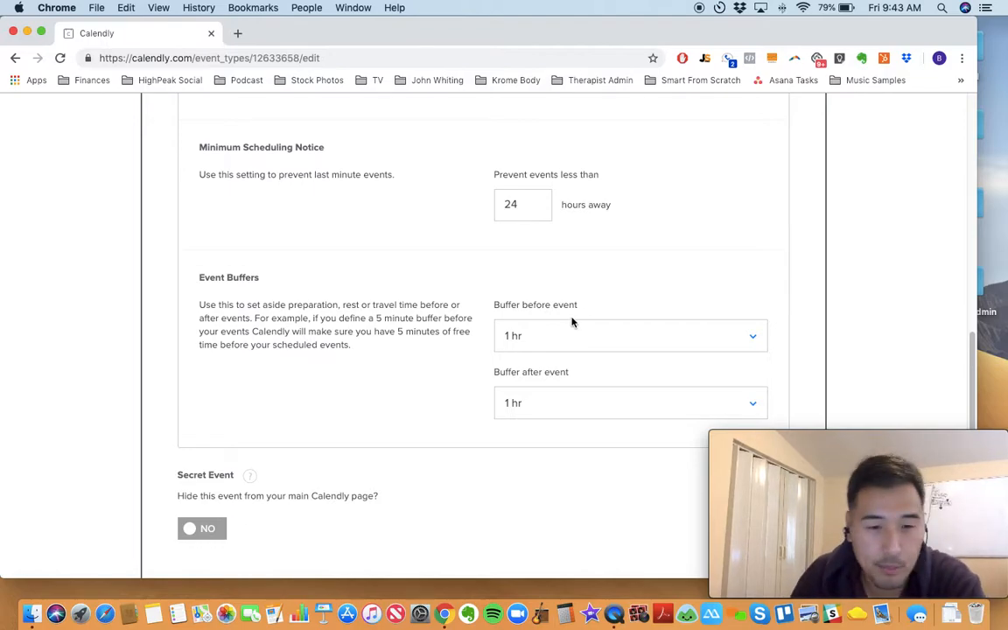
Step: Save and close the event's booking settings, and open the Invitee Questions section
scroll(569, 333, down, 4)
click(767, 404)
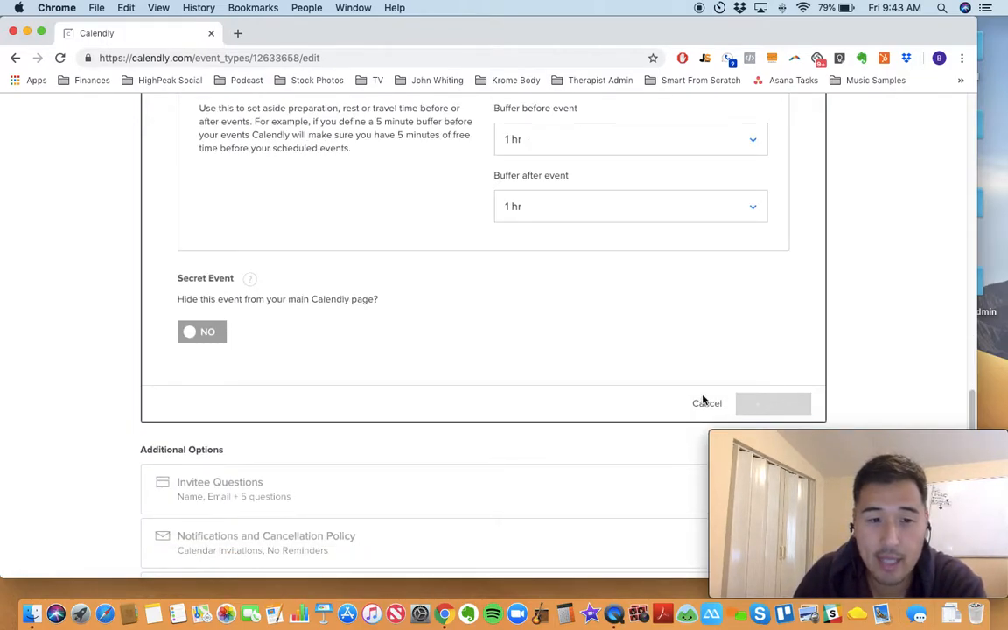
click(260, 329)
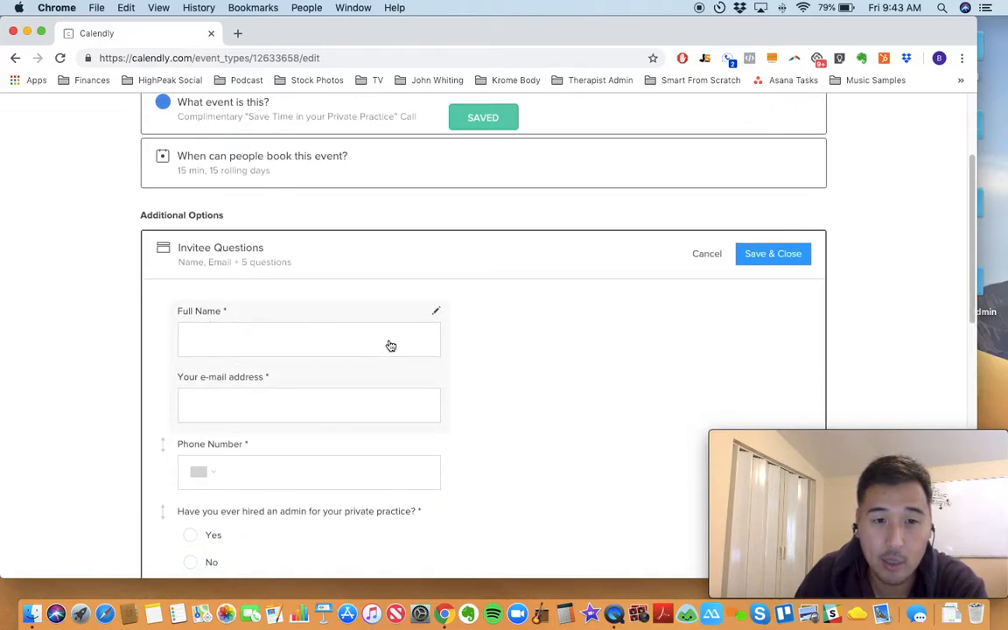
Step: Open the Phone Number question, examine the answer types it offers, and apply the question
scroll(430, 343, down, 1)
scroll(508, 351, down, 1)
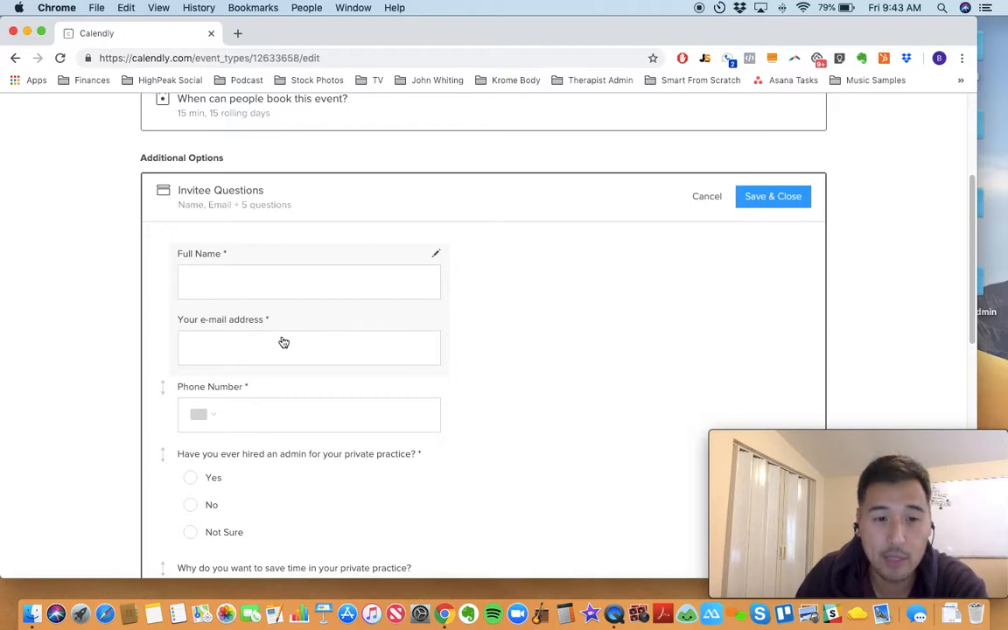
scroll(279, 337, down, 1)
scroll(263, 350, down, 1)
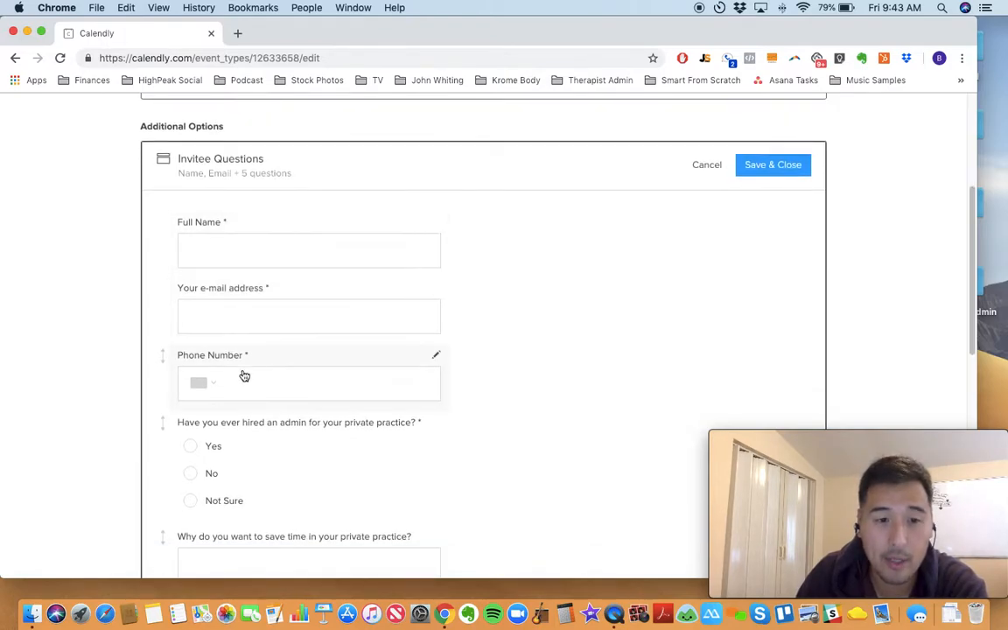
click(227, 389)
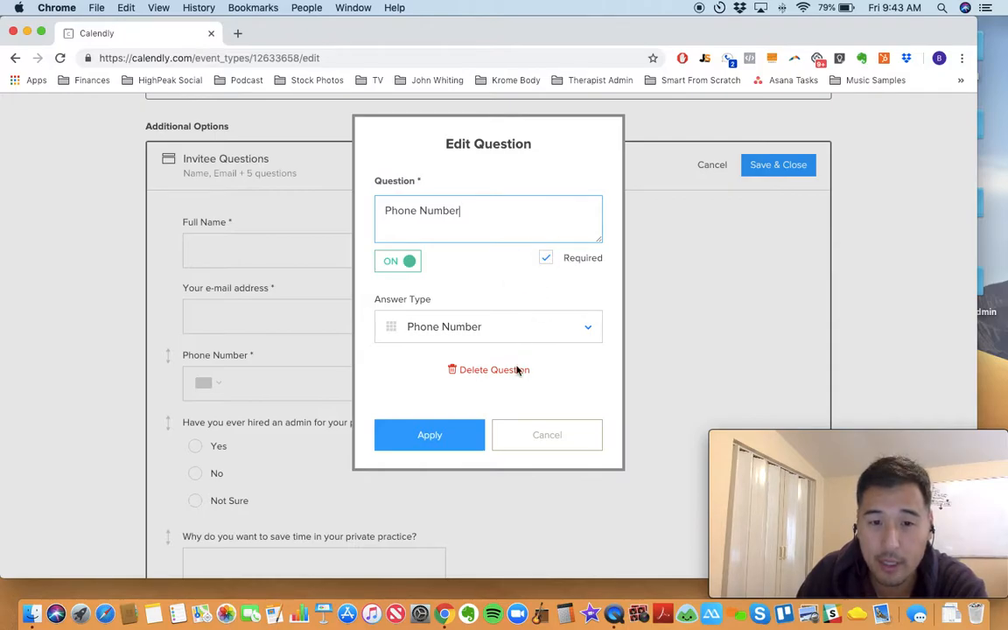
click(398, 337)
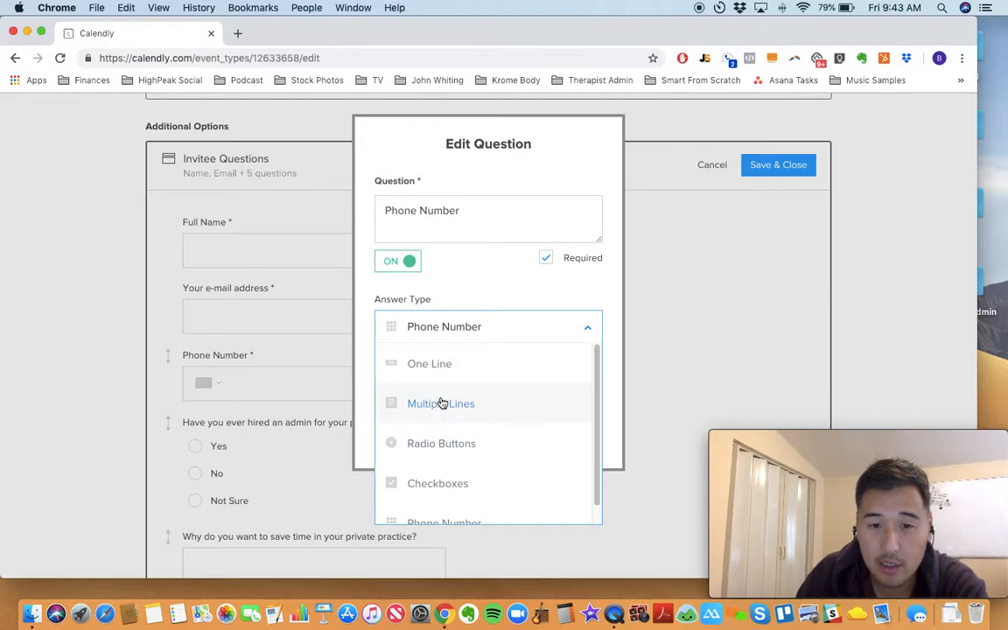
scroll(443, 405, down, 1)
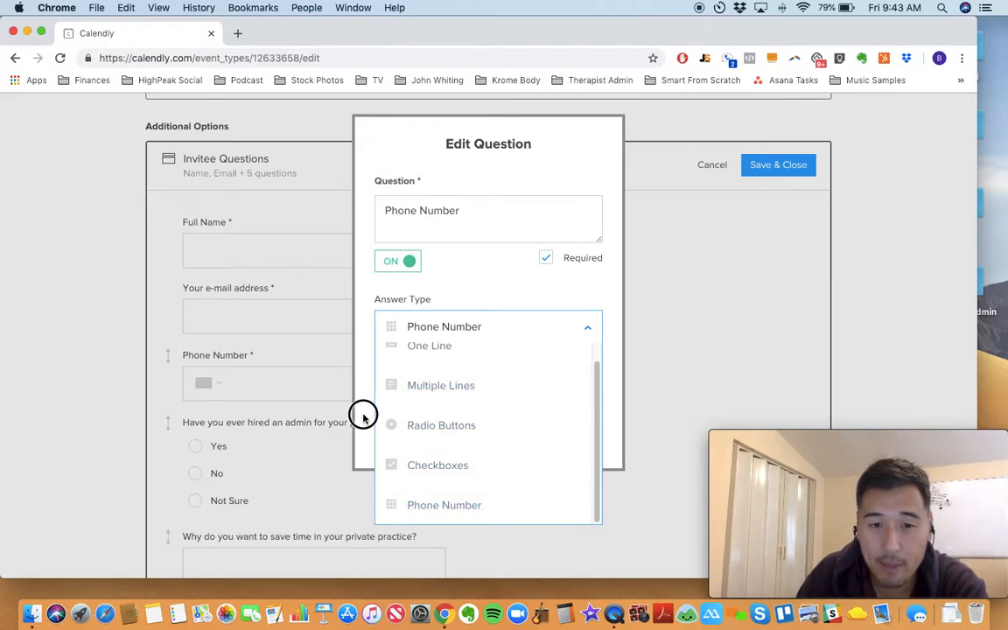
click(363, 416)
click(462, 440)
Step: Examine the answer types offered for the question "Why do you want to save time in your private practice?" and close its editor
scroll(263, 420, down, 1)
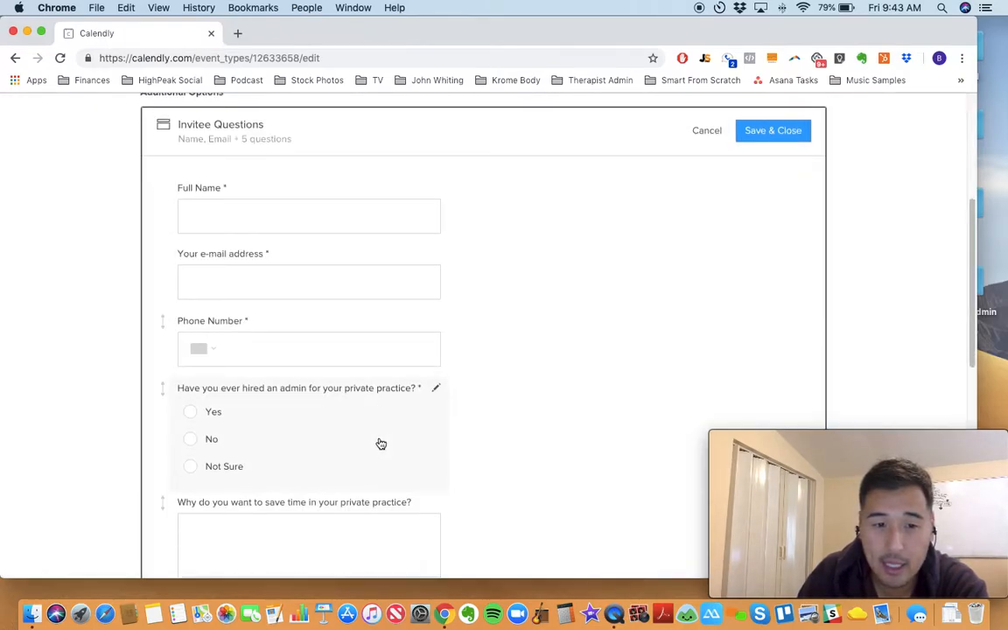
scroll(227, 416, down, 1)
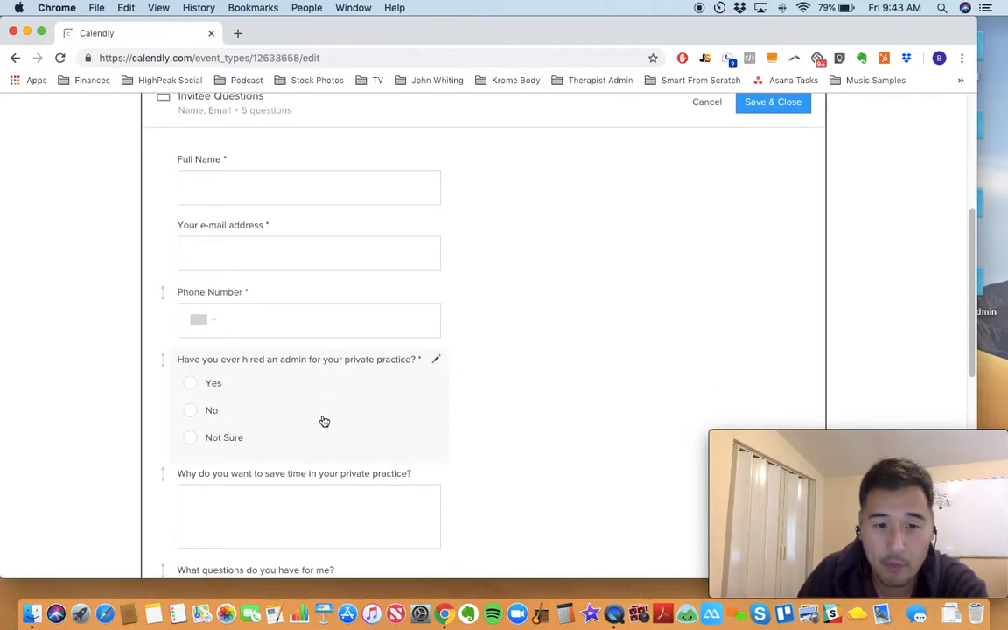
scroll(322, 418, down, 2)
scroll(317, 422, down, 1)
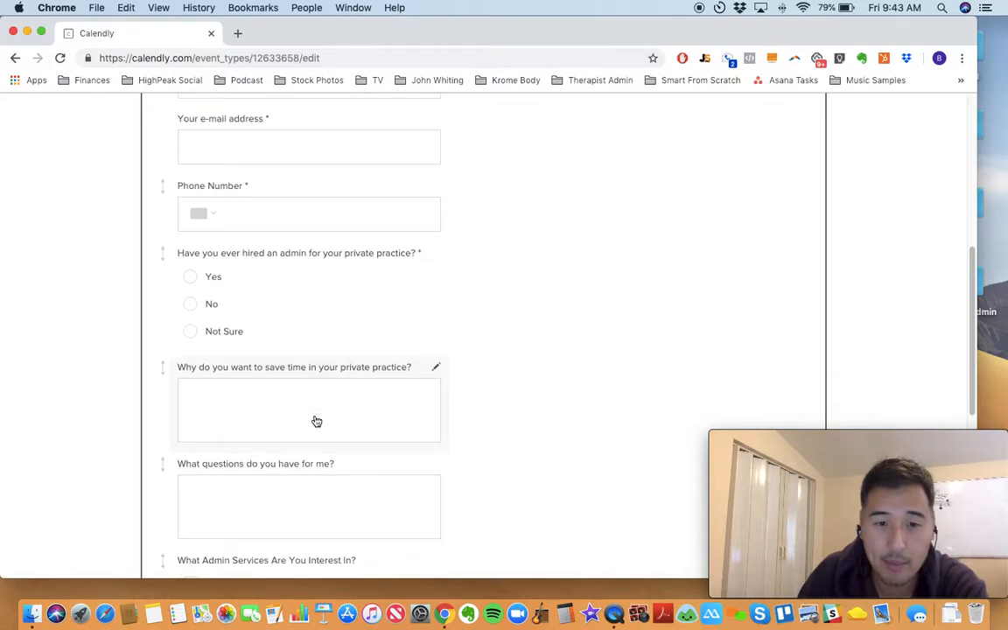
click(328, 398)
click(442, 335)
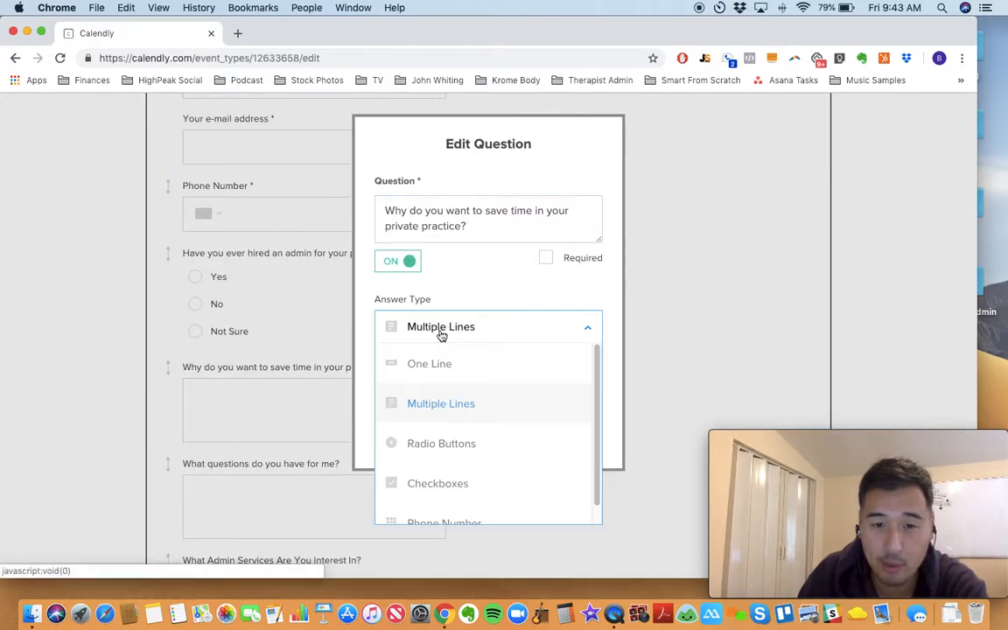
click(268, 366)
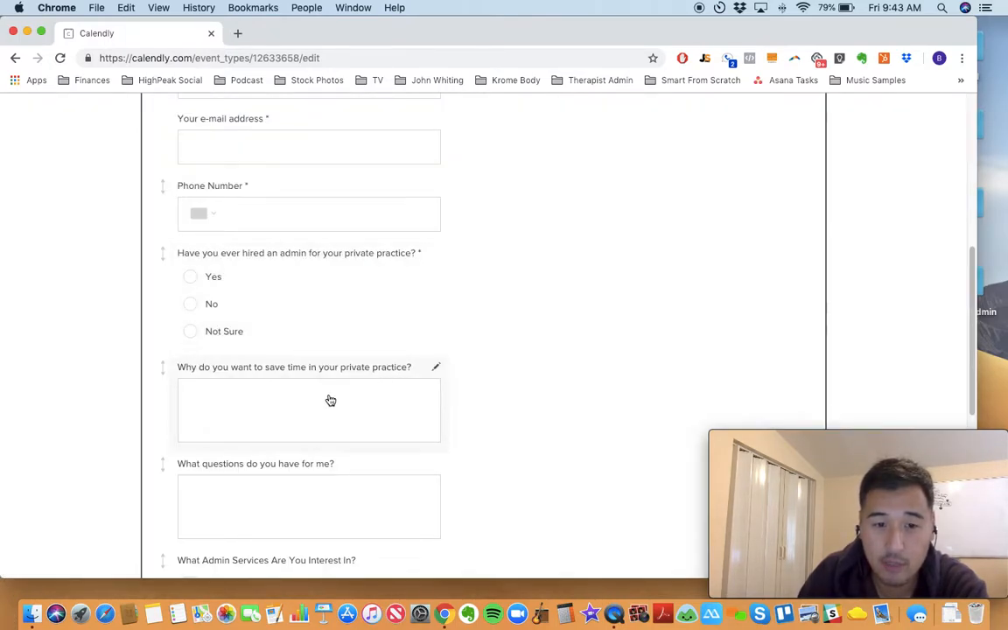
Step: Review the remaining invitee questions through the admin services checkboxes, and save and close the section
scroll(336, 401, down, 3)
scroll(317, 385, down, 1)
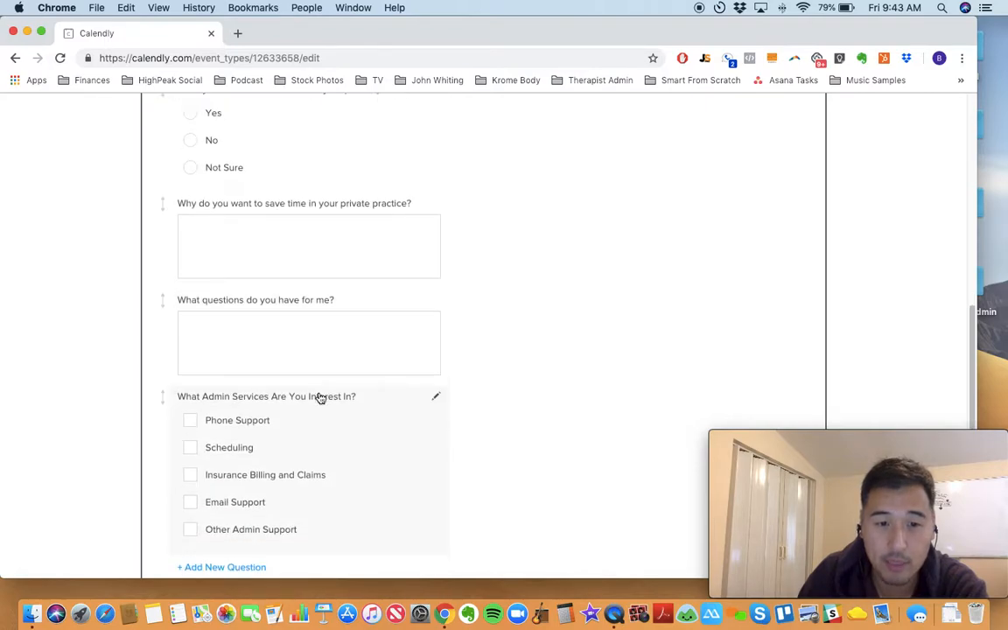
scroll(321, 398, down, 1)
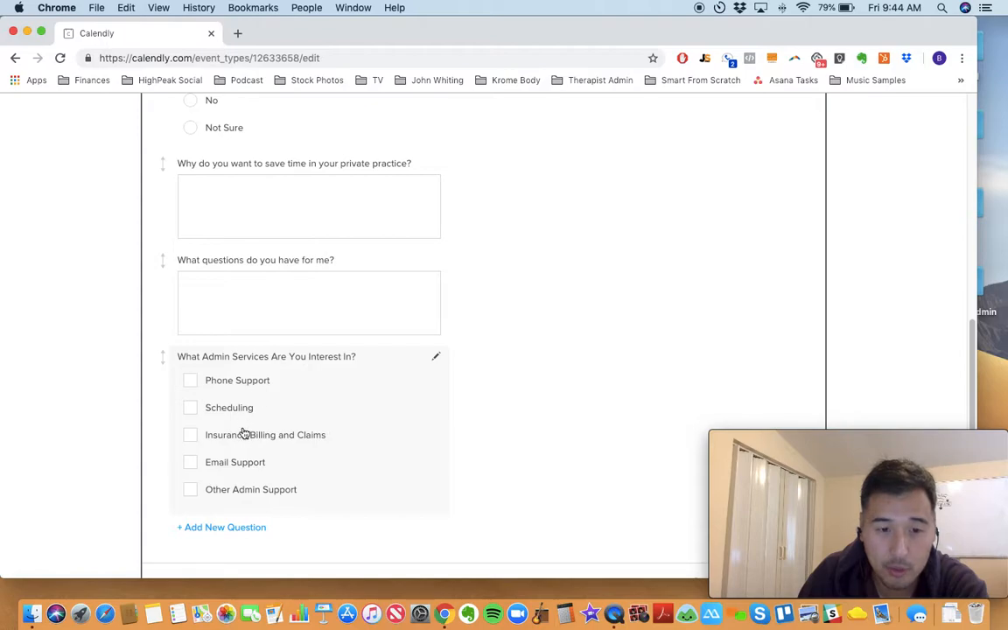
scroll(490, 442, down, 1)
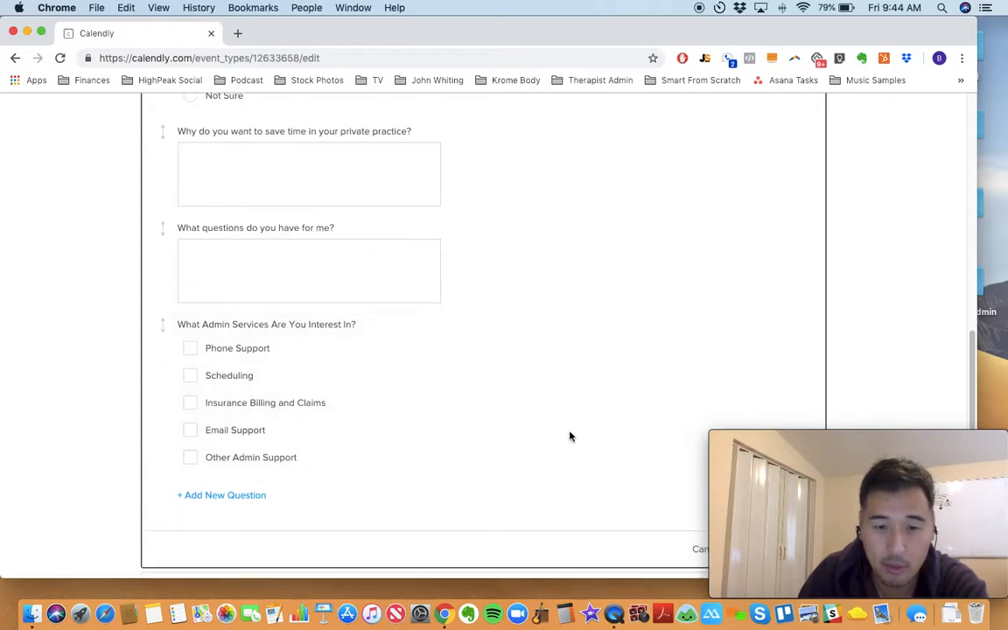
scroll(570, 437, down, 5)
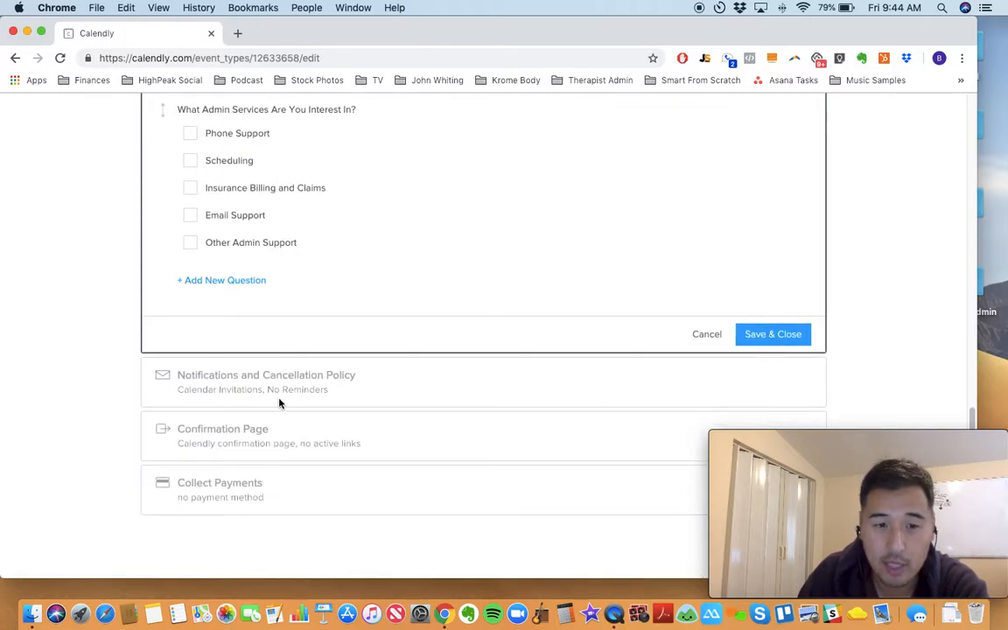
click(773, 334)
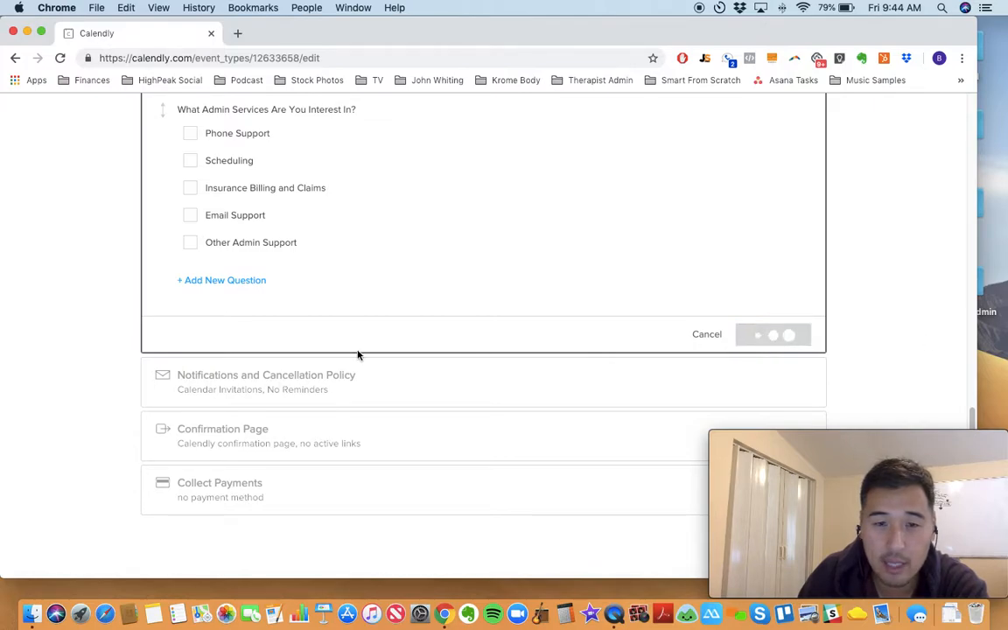
Step: Reopen the Invitee Questions section and review its questions through the admin services checkboxes
click(285, 379)
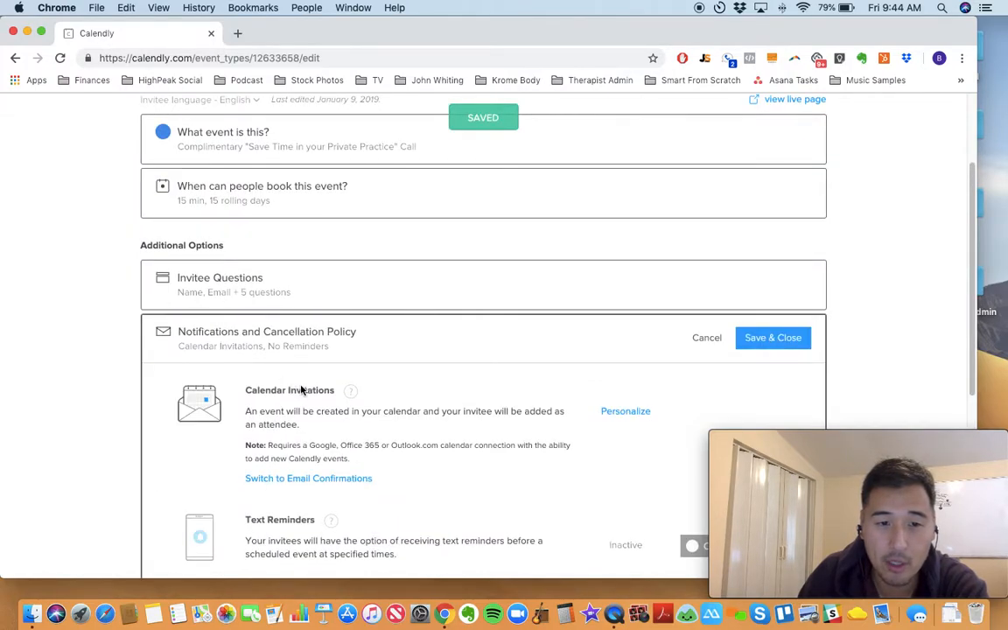
click(310, 299)
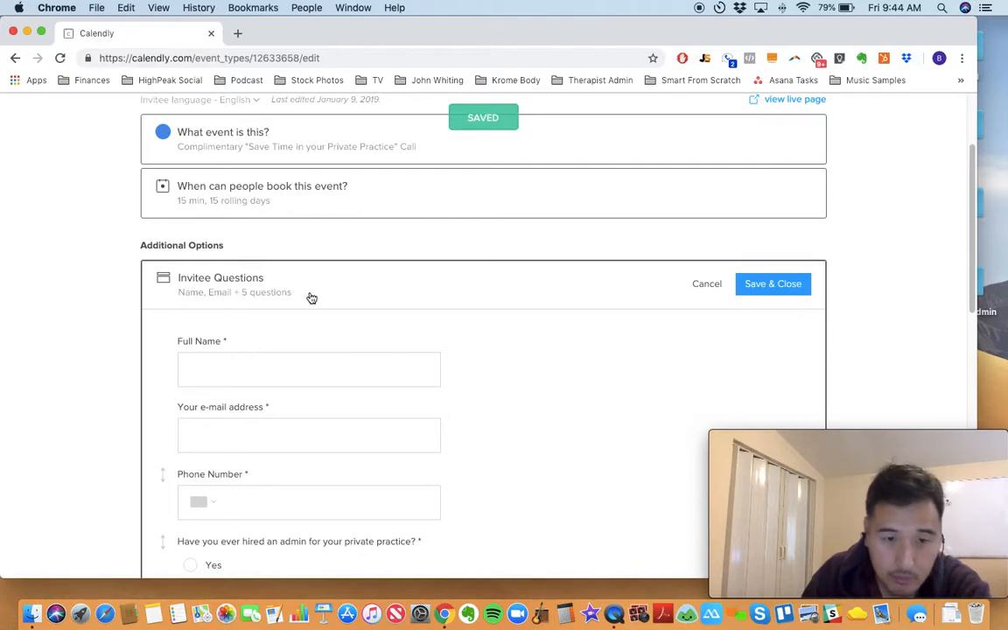
scroll(331, 308, down, 1)
scroll(337, 311, down, 5)
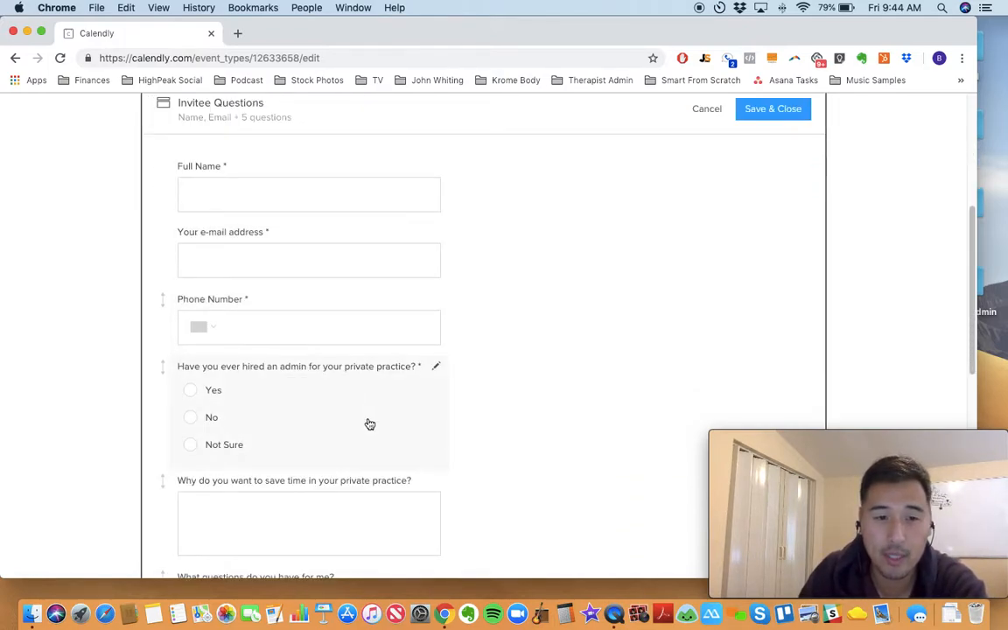
scroll(372, 419, down, 9)
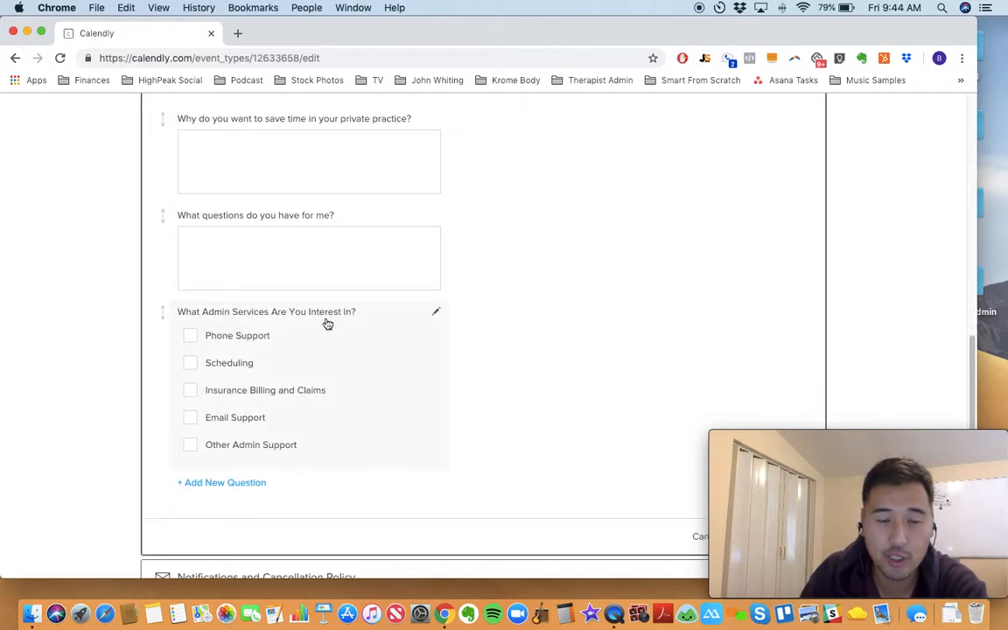
Step: Open the form for a new invitee question, cancel it without adding one, and save and close the section
click(238, 483)
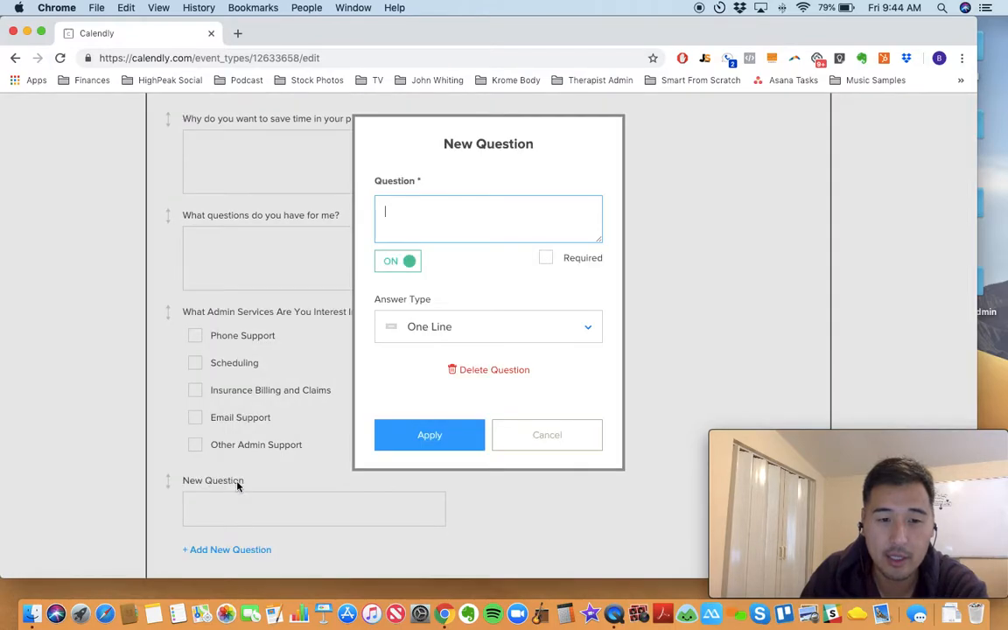
click(555, 442)
scroll(490, 411, down, 1)
scroll(262, 245, up, 2)
scroll(297, 319, down, 7)
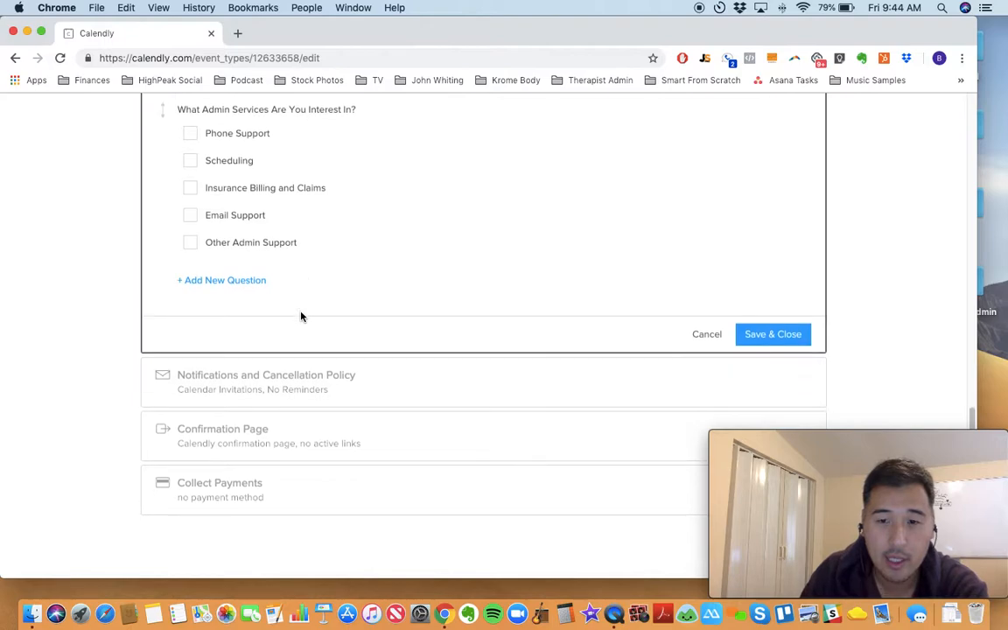
click(745, 335)
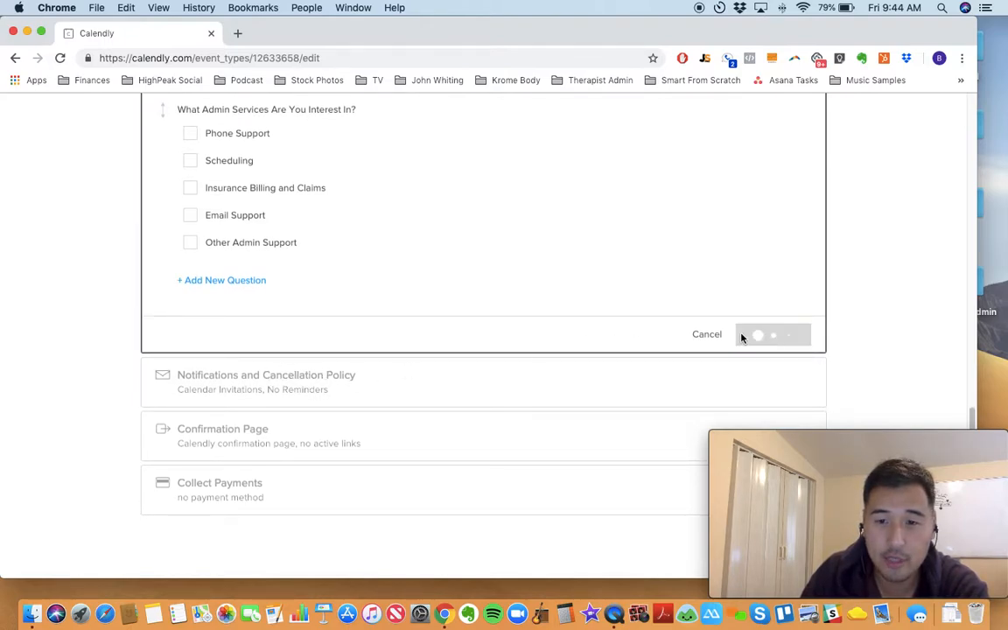
Step: Review the Notifications and Cancellation Policy section, try to turn on Email Reminders, and save and close the section
click(259, 384)
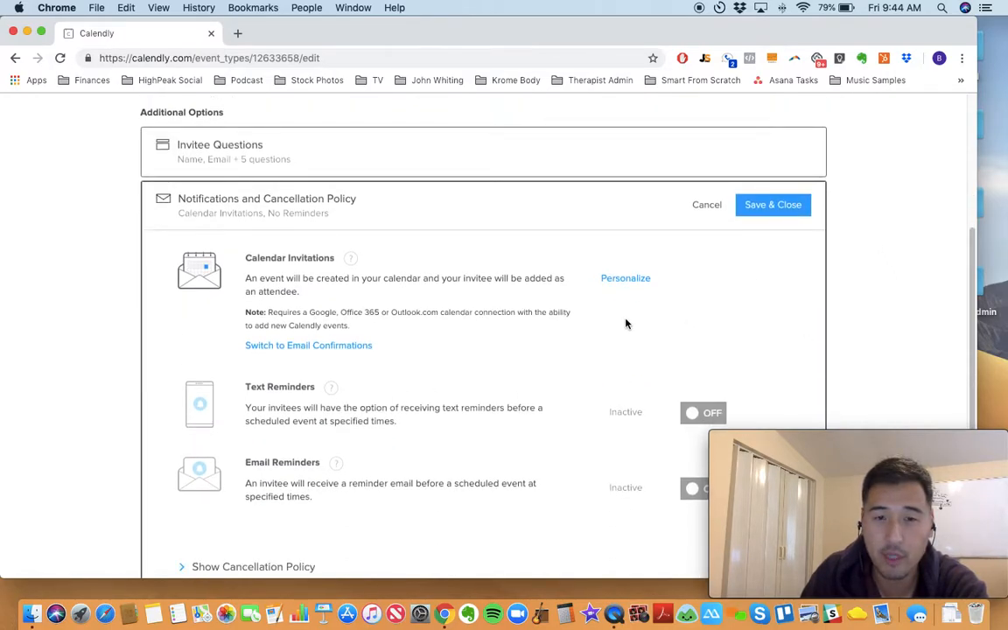
scroll(625, 326, down, 3)
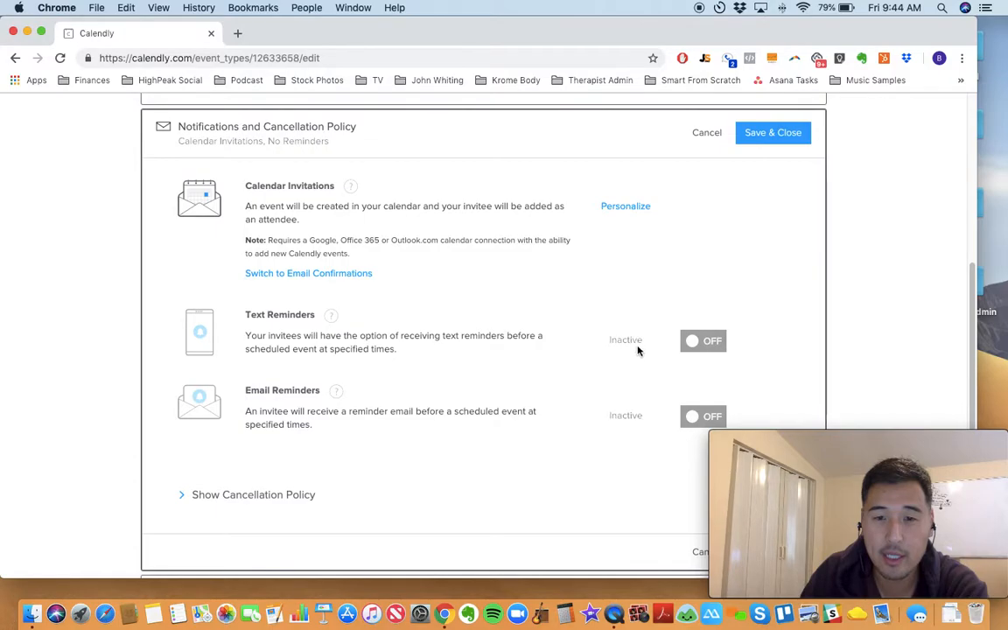
scroll(632, 355, down, 1)
click(718, 395)
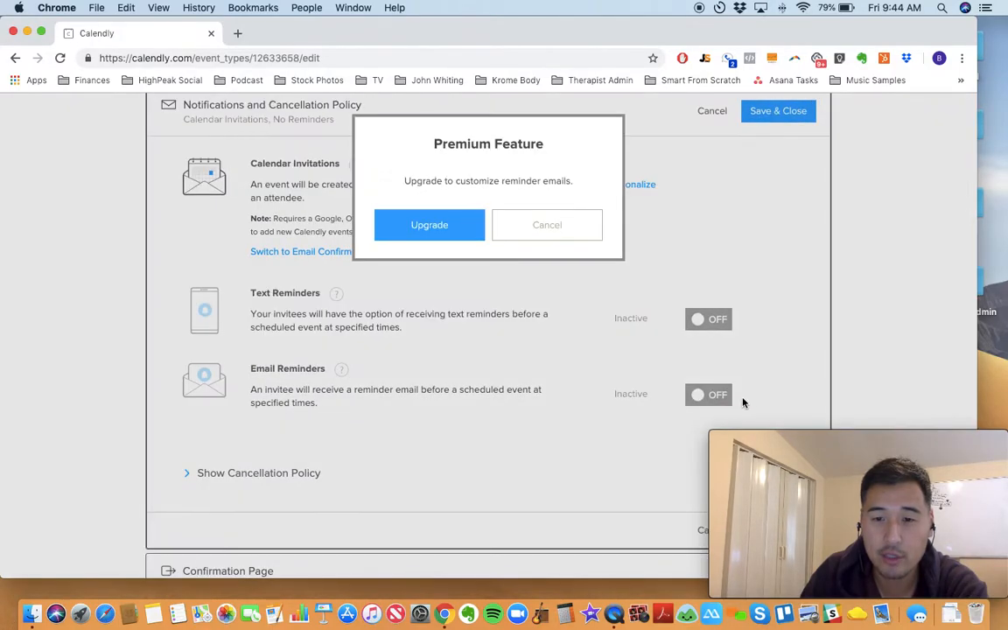
click(492, 212)
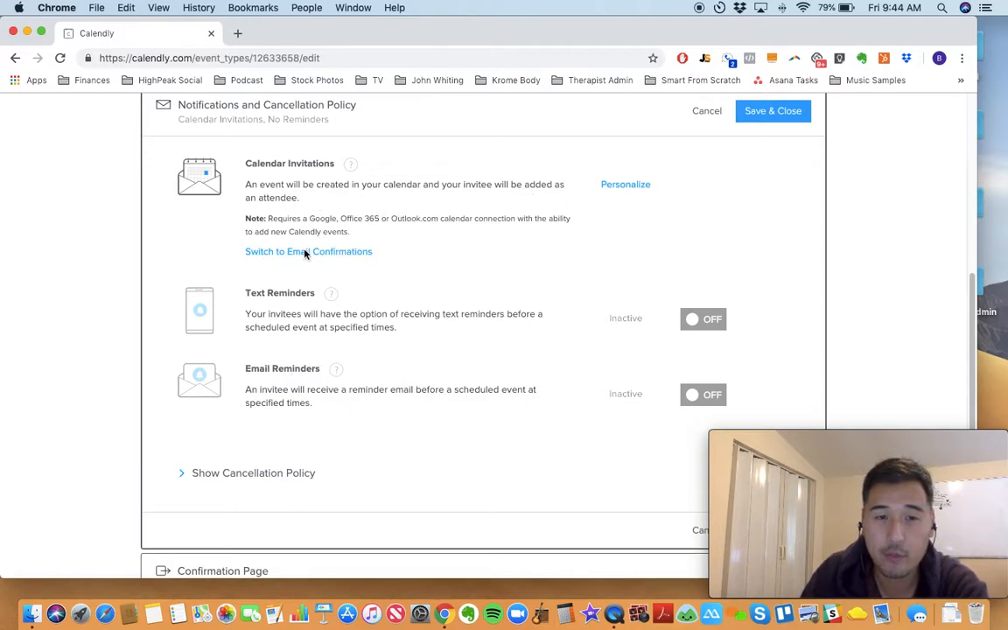
scroll(513, 258, down, 4)
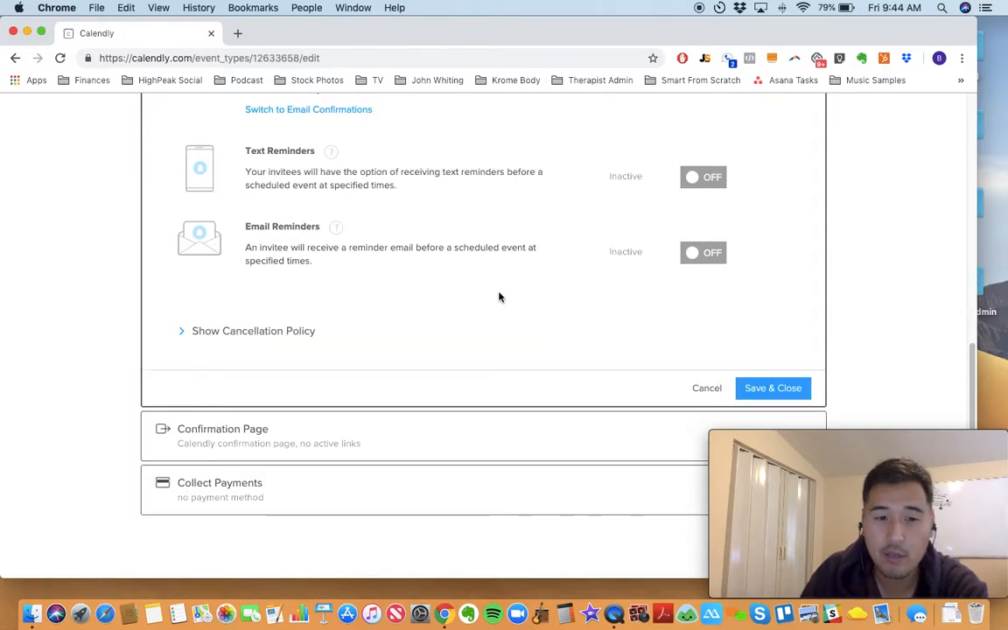
click(761, 389)
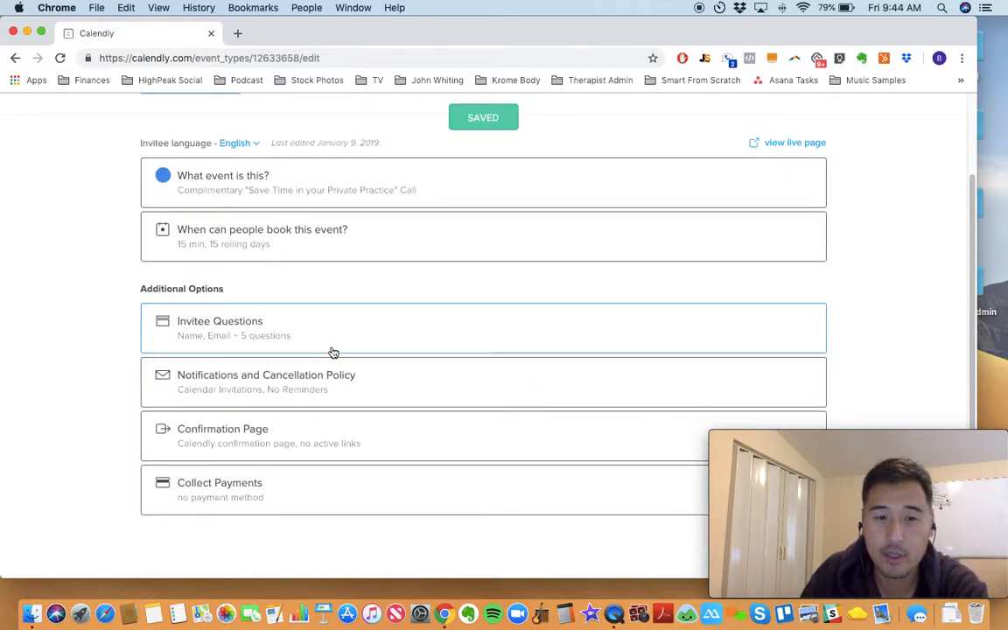
Step: Examine the event's Confirmation Page options and the payment methods under Collect Payments
click(290, 416)
scroll(473, 299, down, 2)
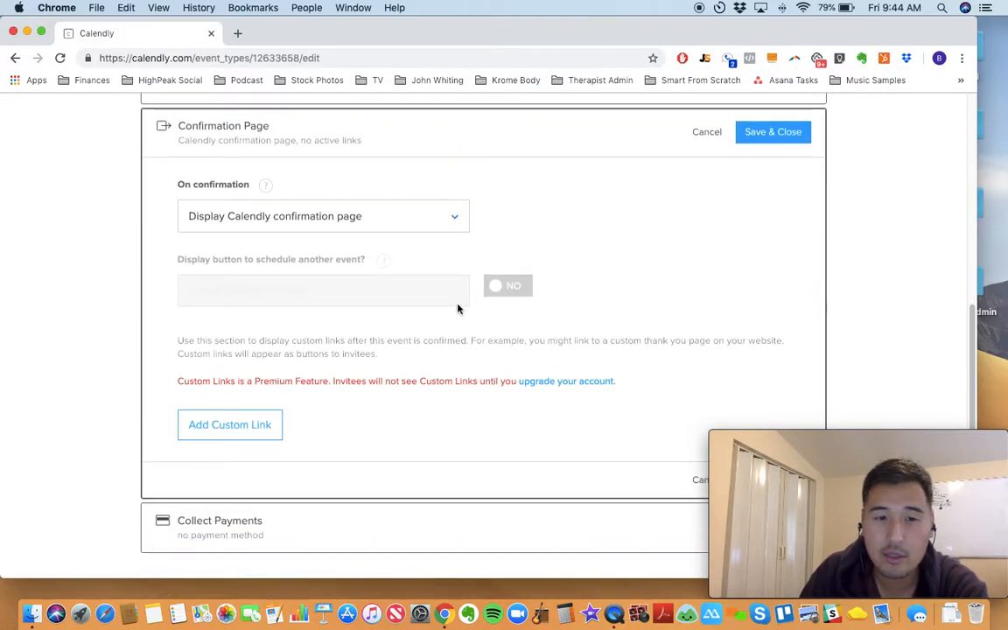
scroll(355, 288, down, 1)
click(268, 481)
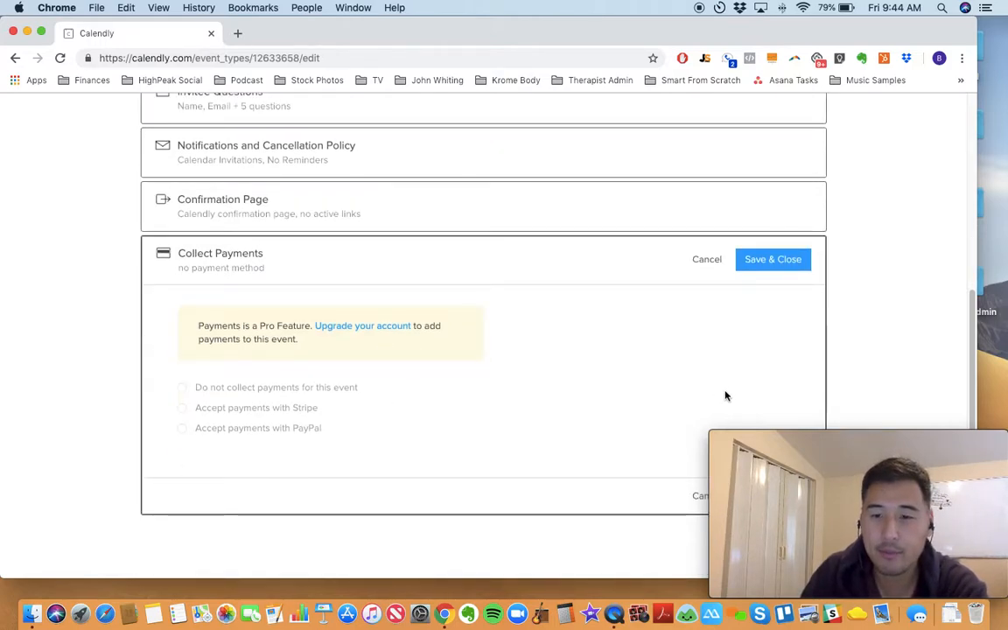
scroll(615, 356, up, 8)
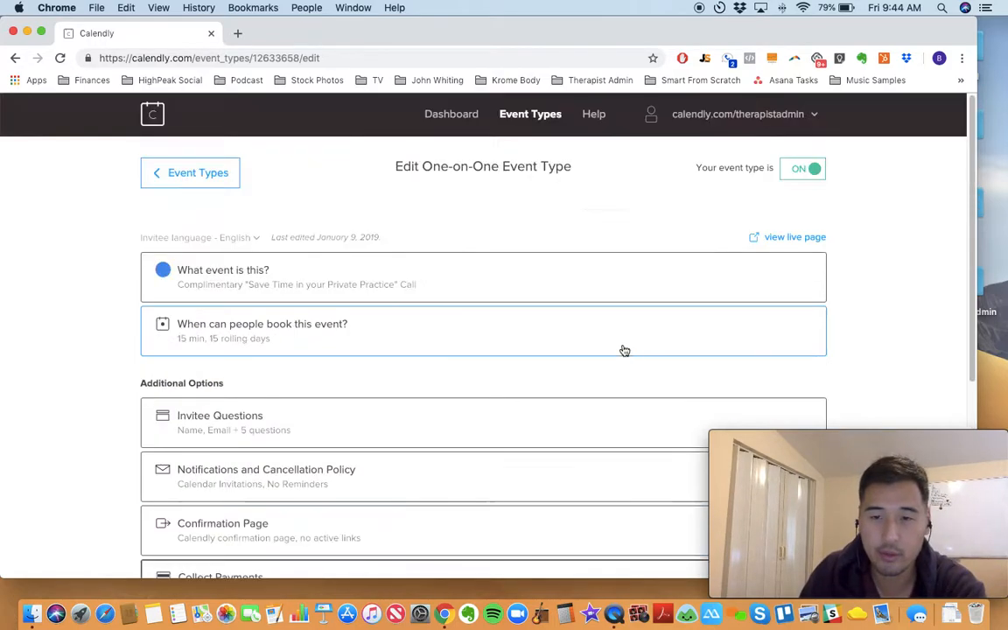
click(861, 269)
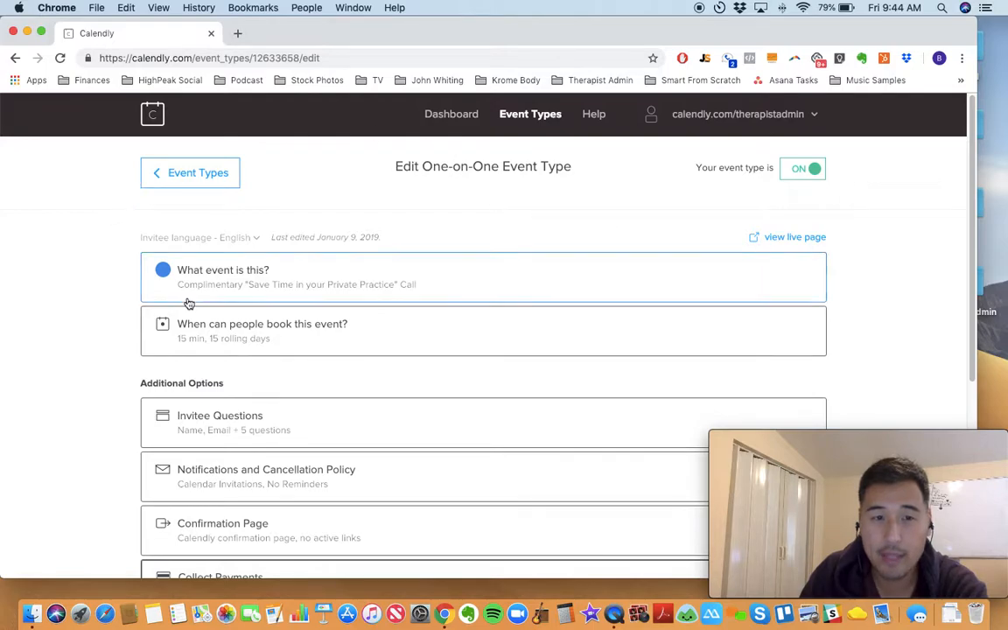
Step: Open the account's calendar connection settings and examine which other calendar services can be connected
click(725, 115)
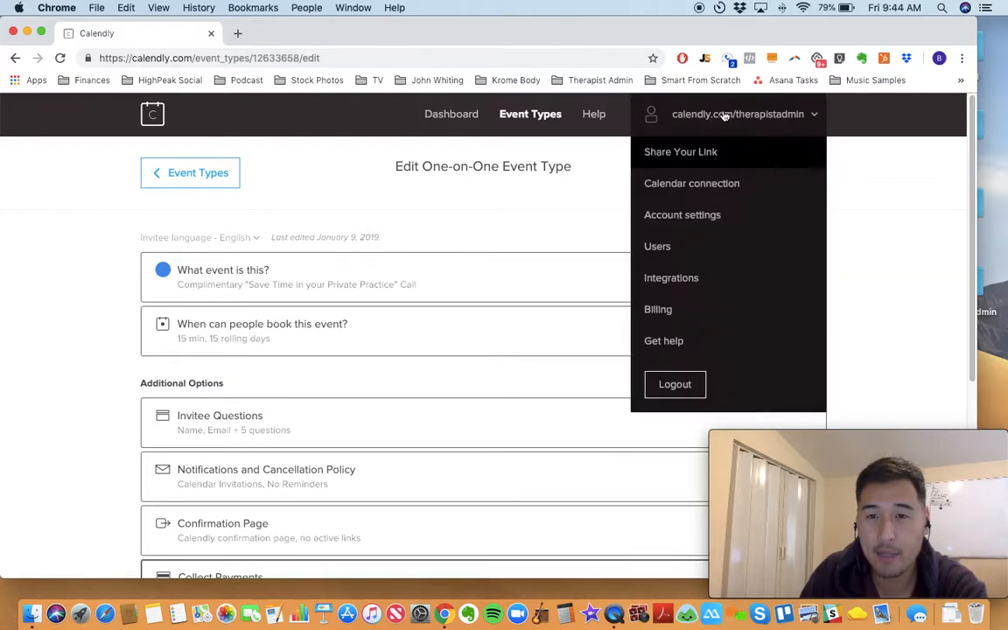
click(700, 186)
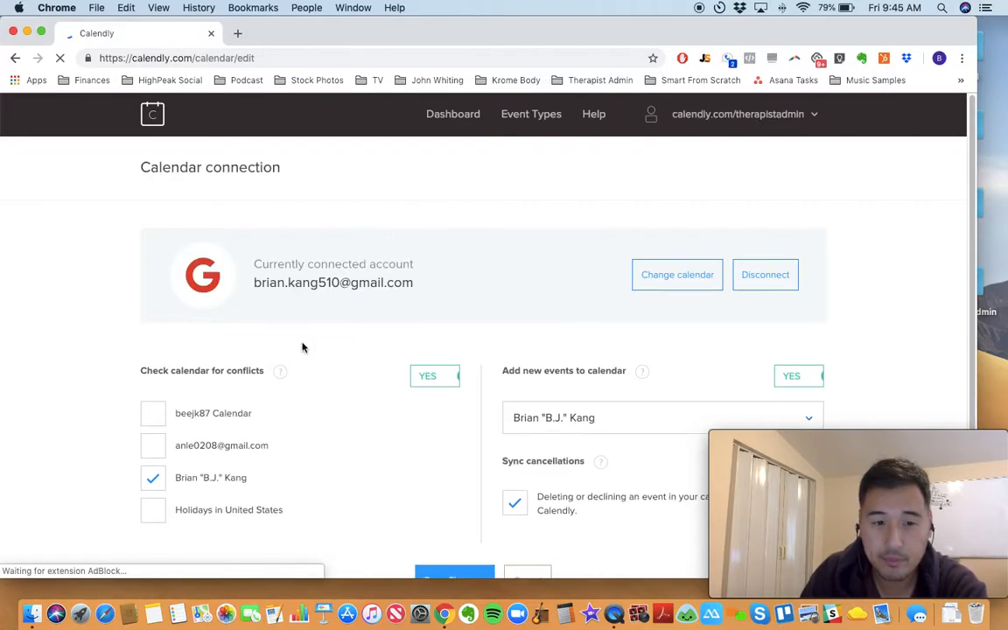
scroll(151, 490, down, 2)
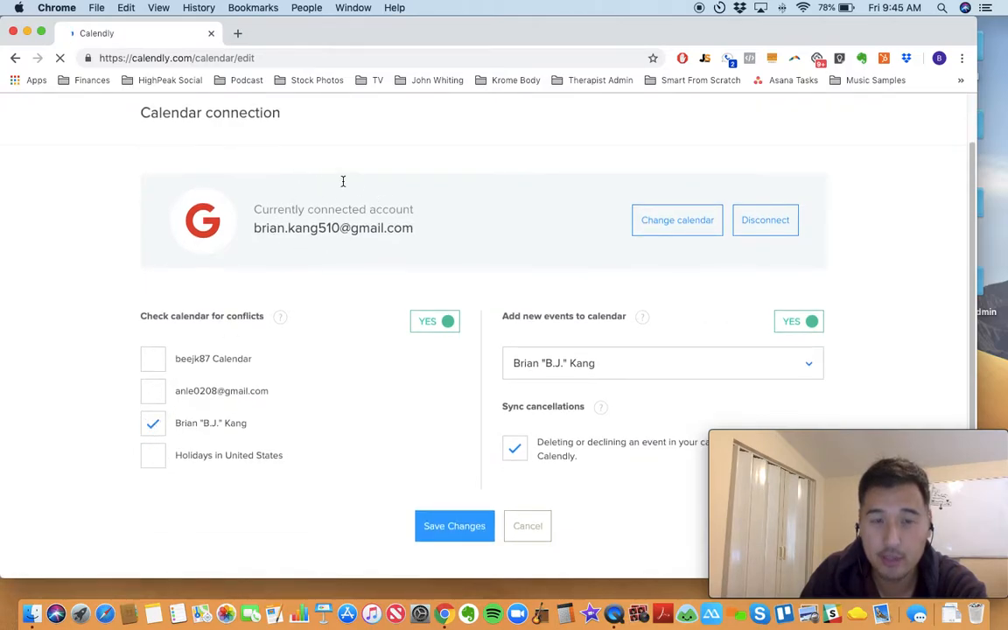
click(663, 230)
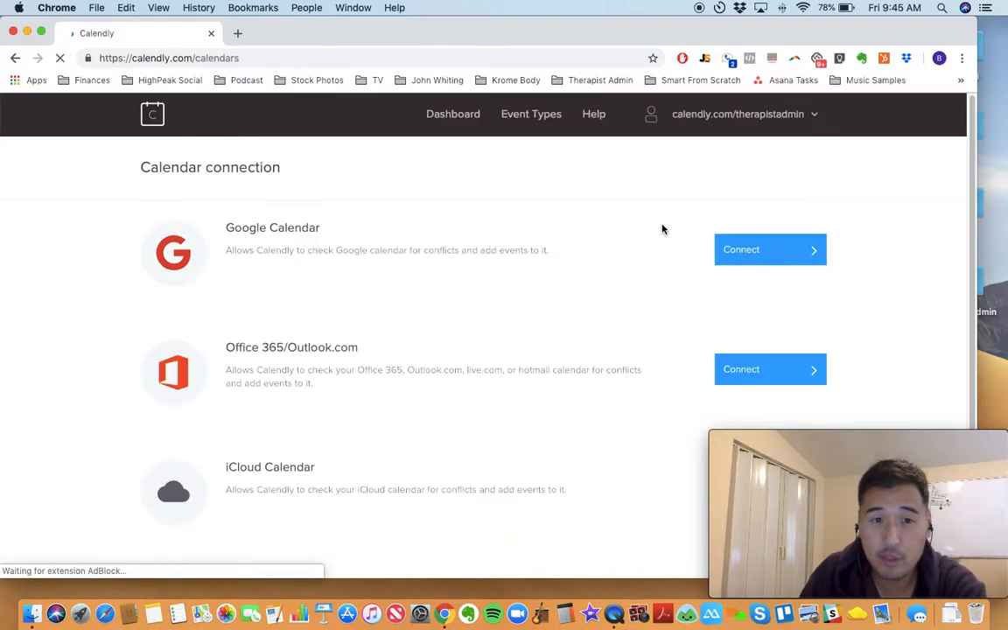
scroll(296, 412, down, 2)
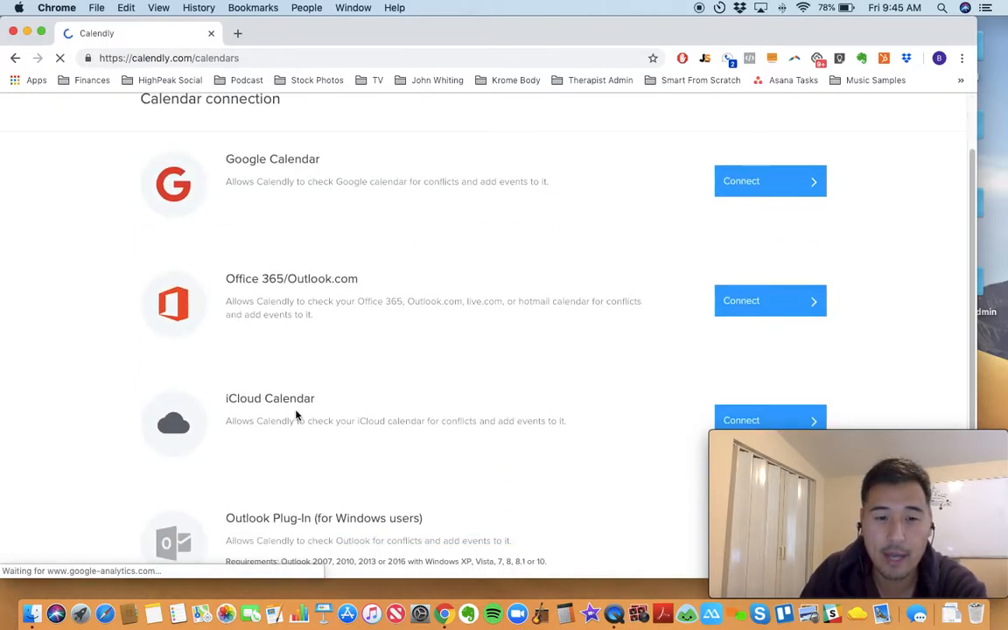
scroll(308, 328, up, 3)
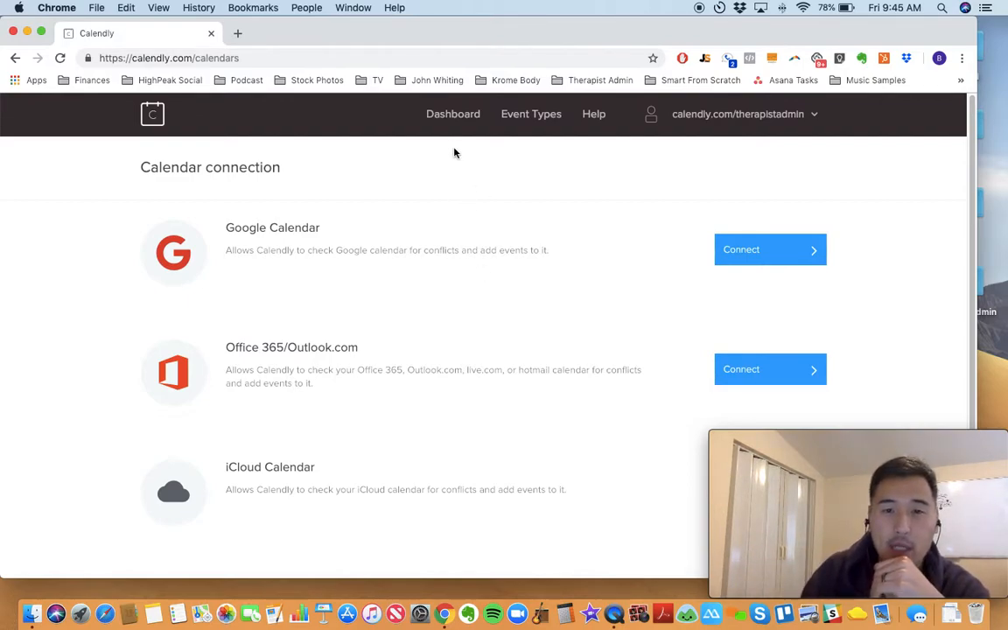
Step: Open the complimentary call's public booking page from the event types and choose 10:30am on Wednesday, January 30
click(506, 119)
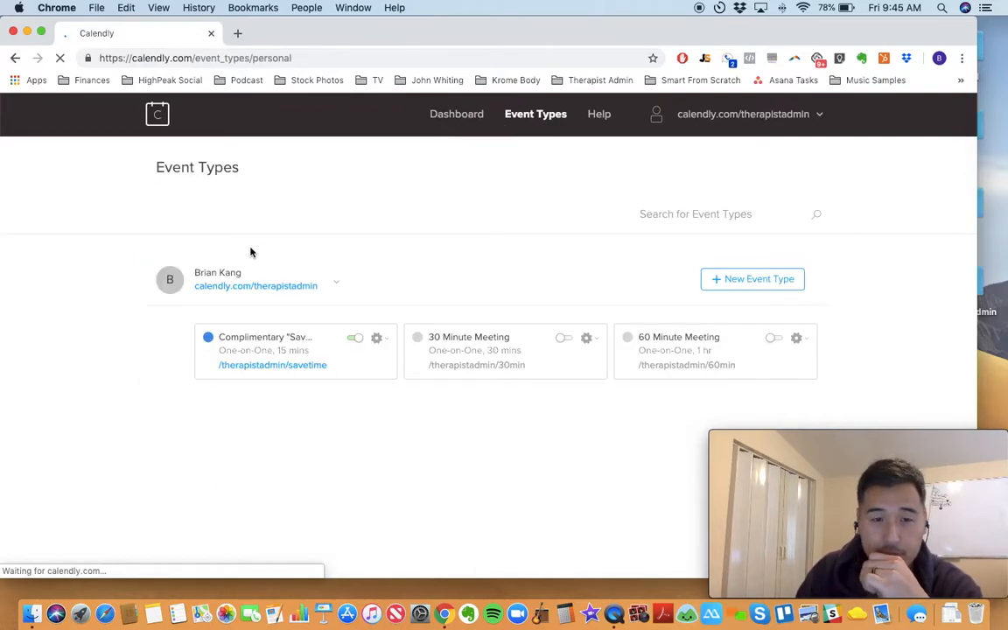
click(263, 367)
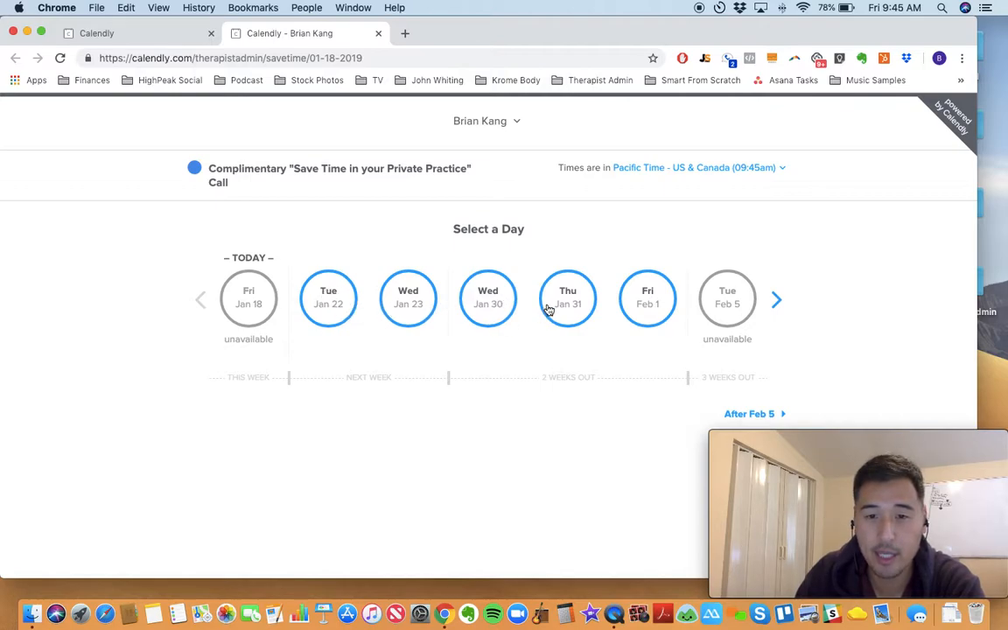
click(482, 307)
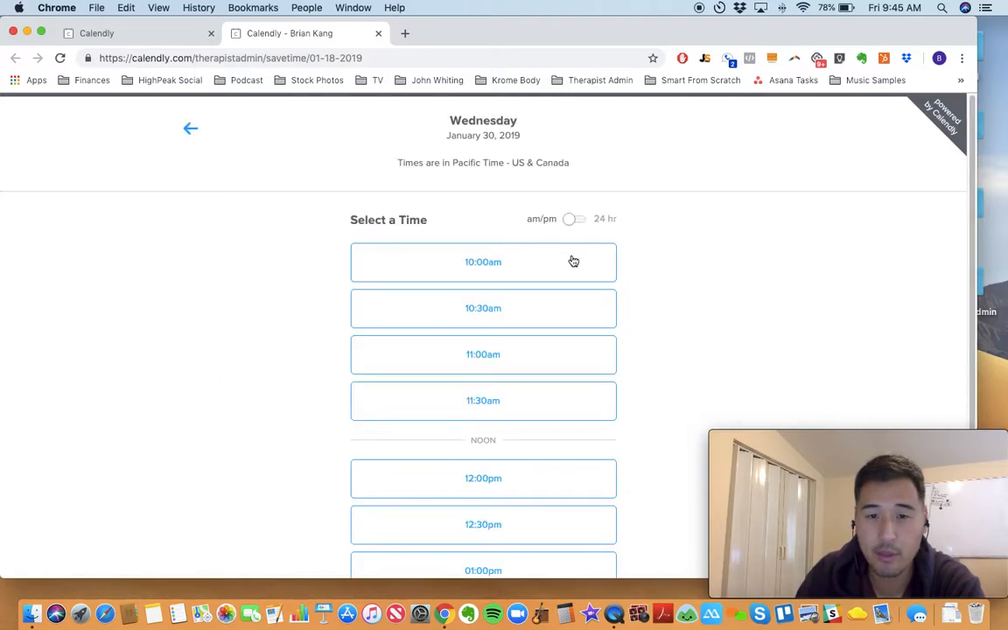
scroll(563, 264, down, 3)
scroll(525, 298, up, 3)
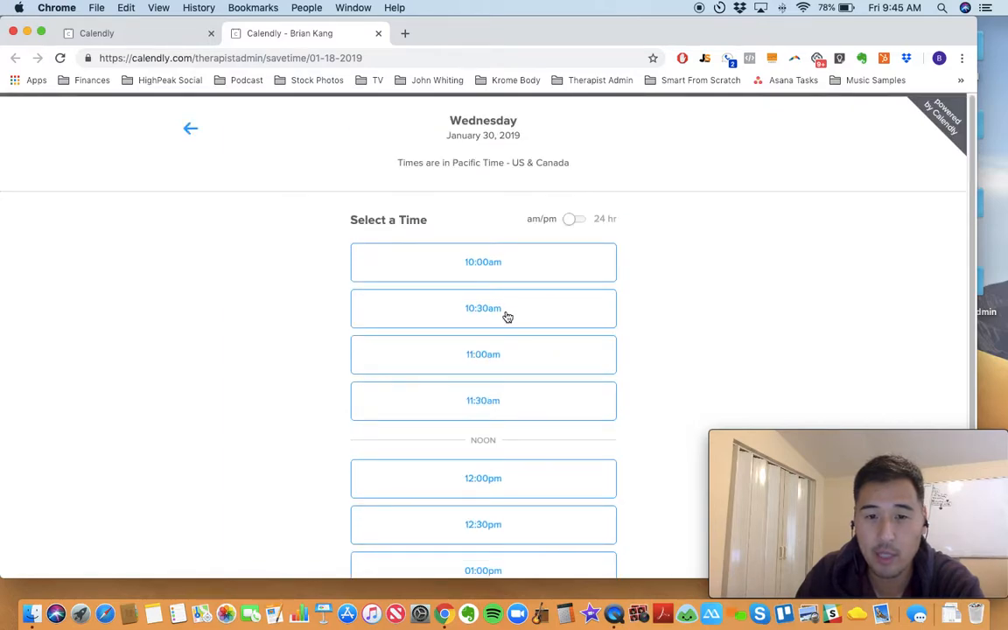
click(506, 317)
click(547, 308)
Step: Fill in the invitee's full name, e-mail address and phone number on the booking form
click(537, 237)
scroll(560, 260, down, 1)
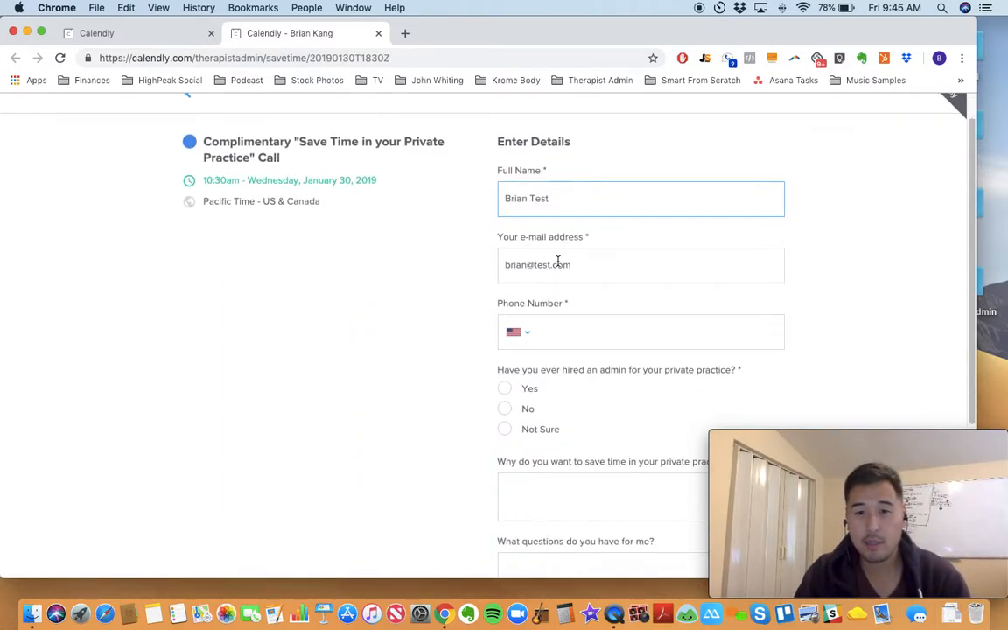
click(548, 330)
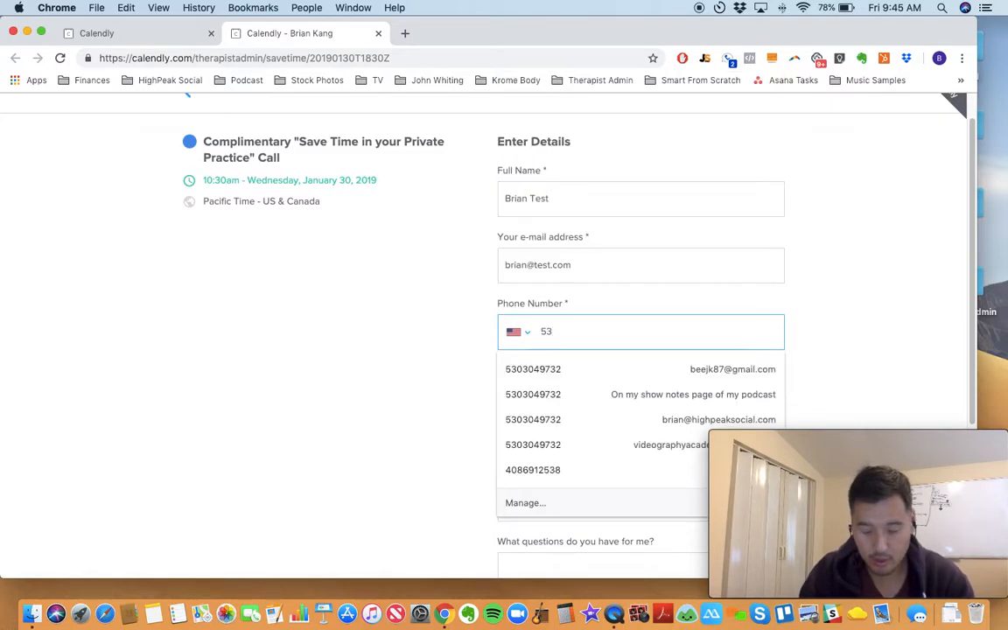
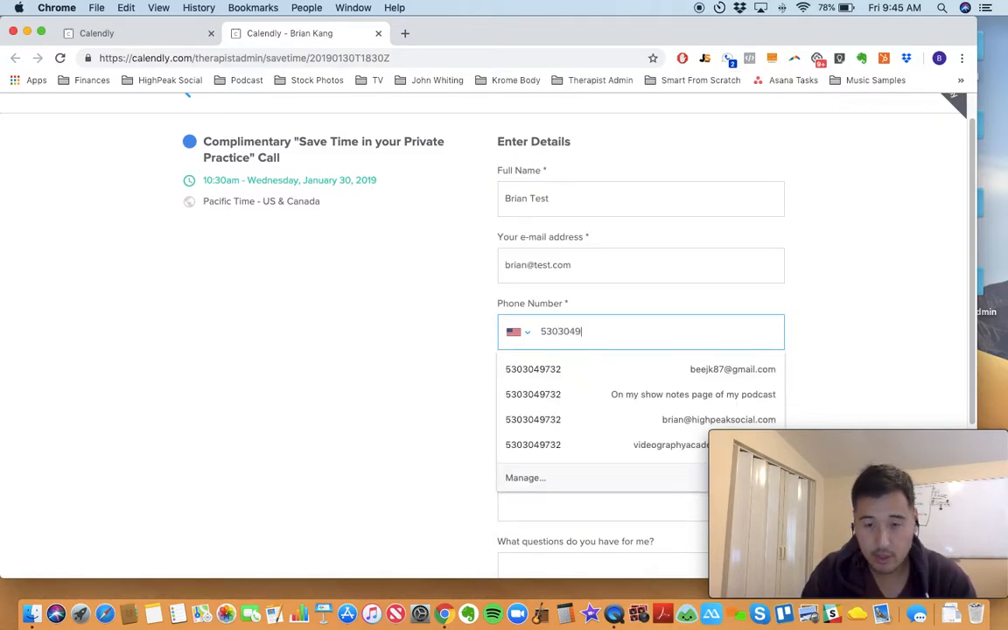
scroll(497, 298, down, 1)
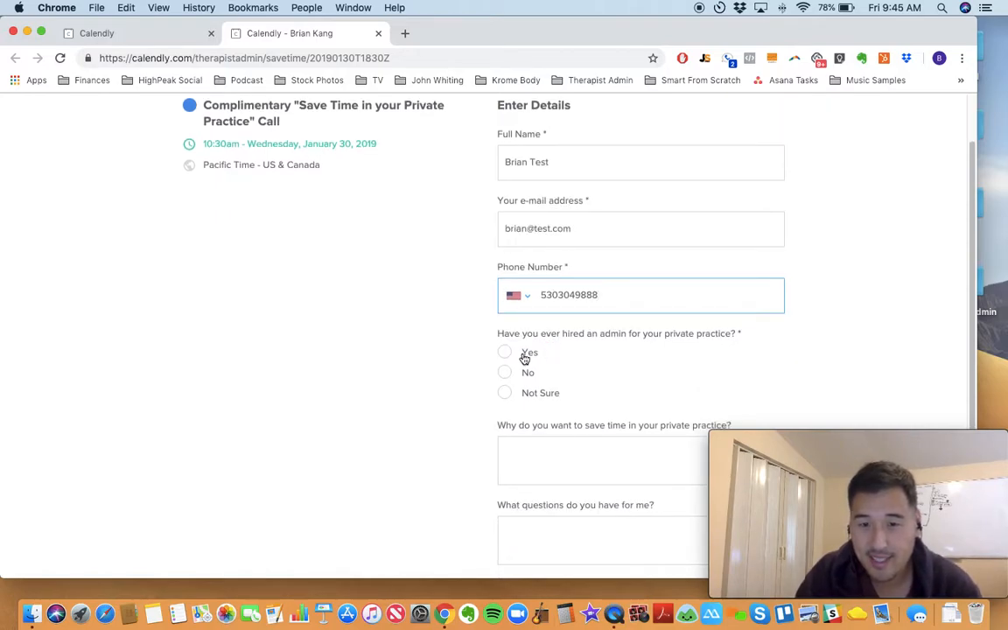
Step: Answer No to having hired an admin, and give "want to have more time to focus on family, clients" as the reason for saving time
click(504, 376)
scroll(534, 382, down, 1)
click(560, 407)
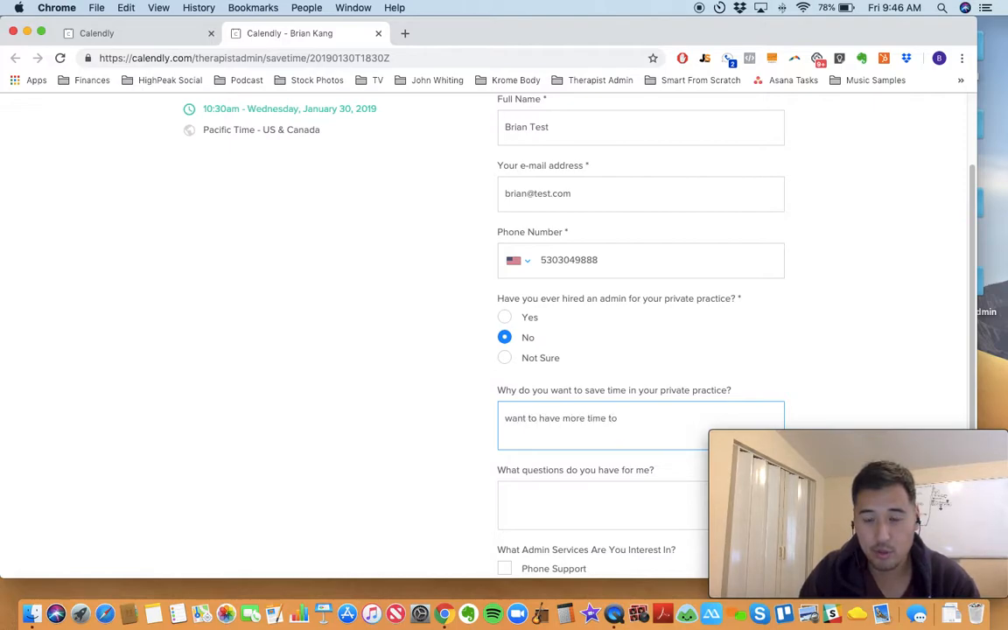
text(want to have more time to focus on family, clients)
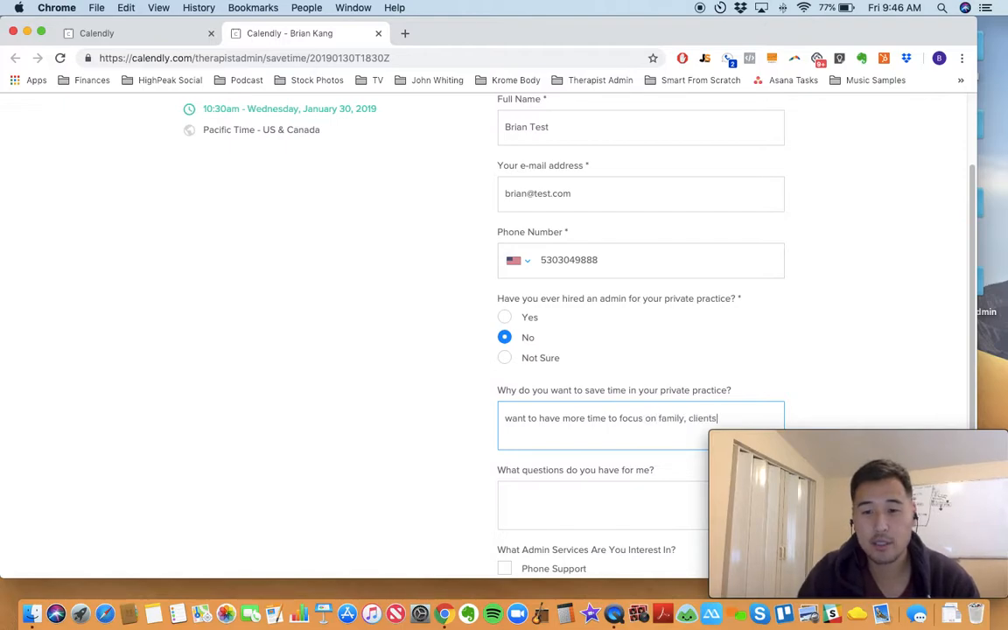
Step: Enter "none" for the questions the invitee has, and choose Insurance Billing and Claims as the admin service of interest
scroll(558, 432, down, 4)
click(554, 375)
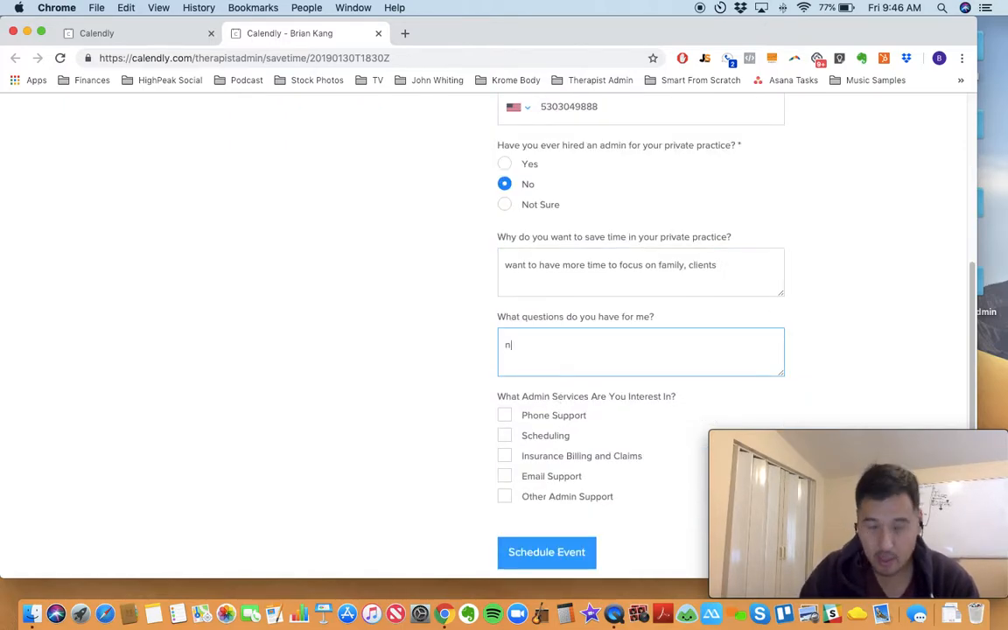
scroll(614, 412, down, 1)
click(543, 456)
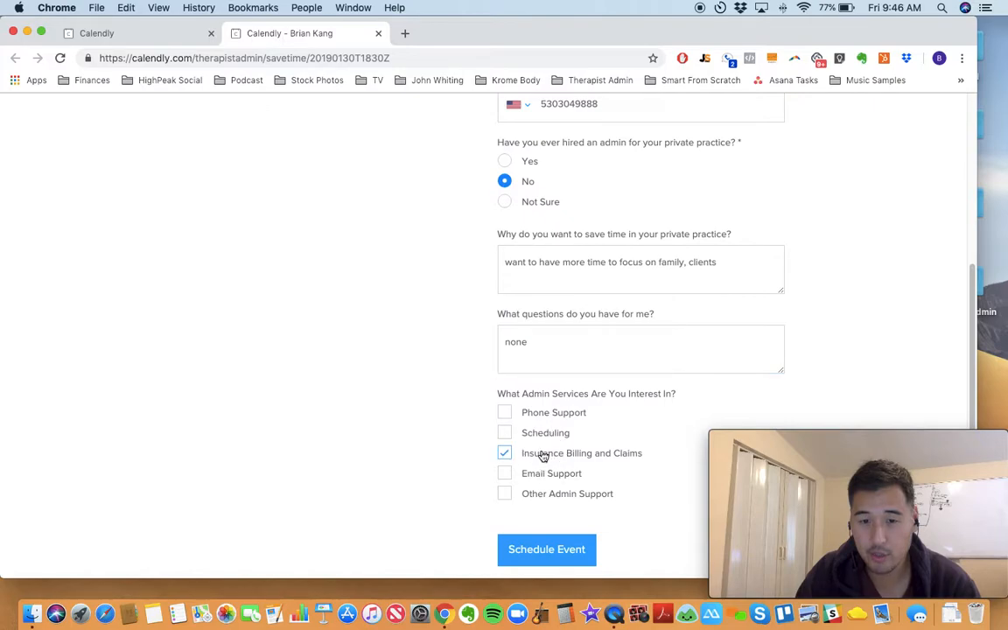
Step: Add Other Admin Support to the admin services of interest and submit the booking form to schedule the event
click(540, 498)
scroll(585, 506, down, 1)
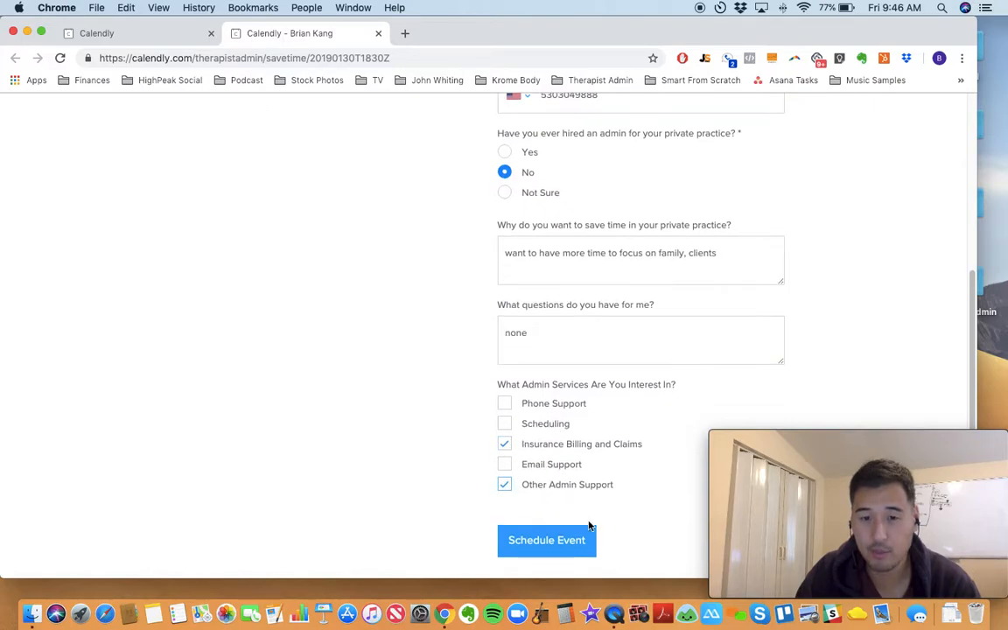
click(549, 541)
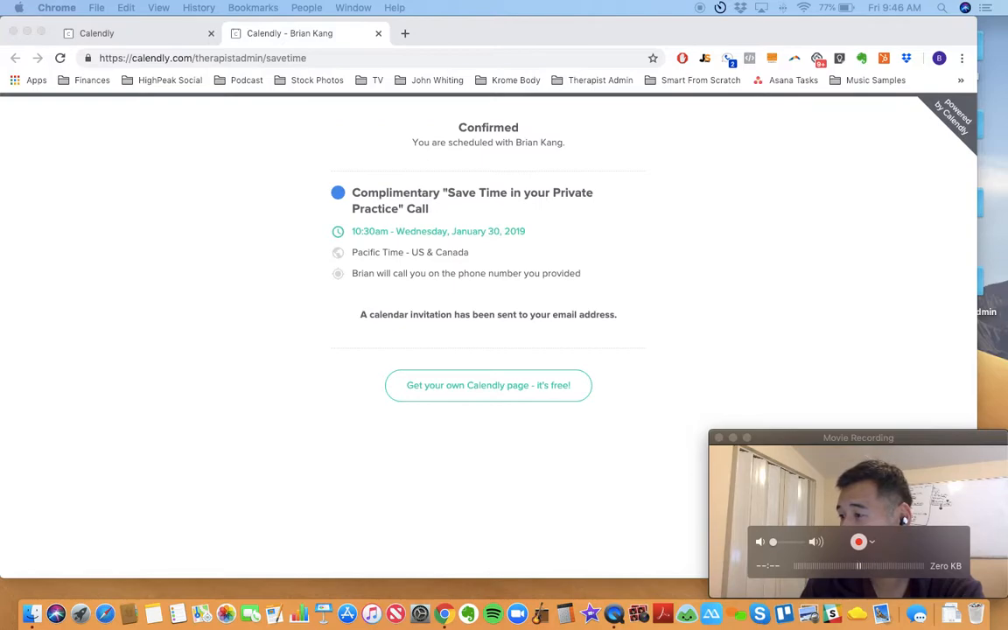
Step: Switch to Google Calendar, open the 10:30am test booking on Wednesday, January 30, and review its invitee answers and cancel and reschedule links
drag(0, 9, 206, 9)
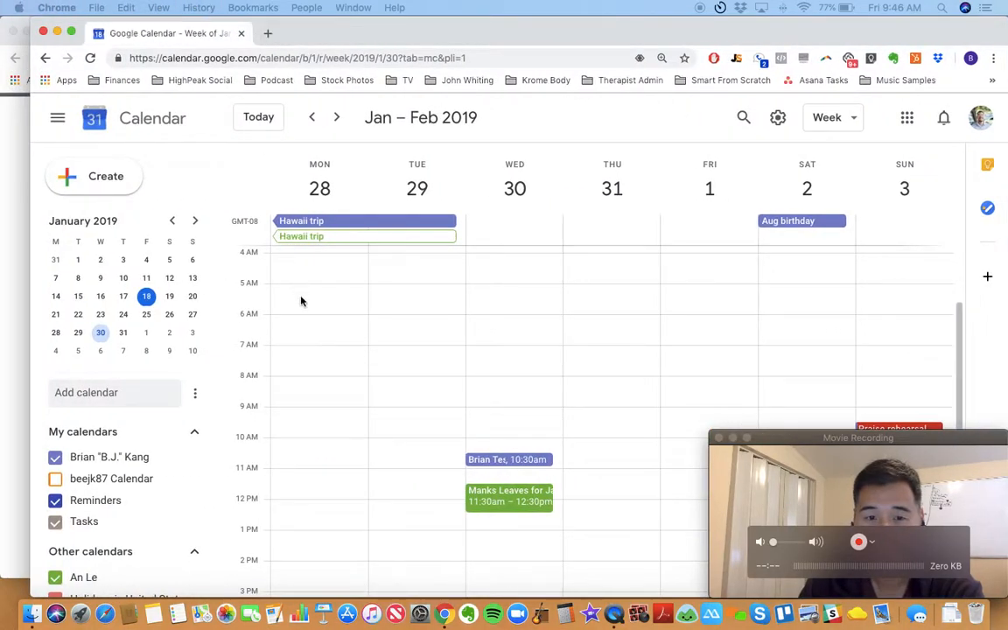
click(492, 462)
drag(608, 41, 91, 58)
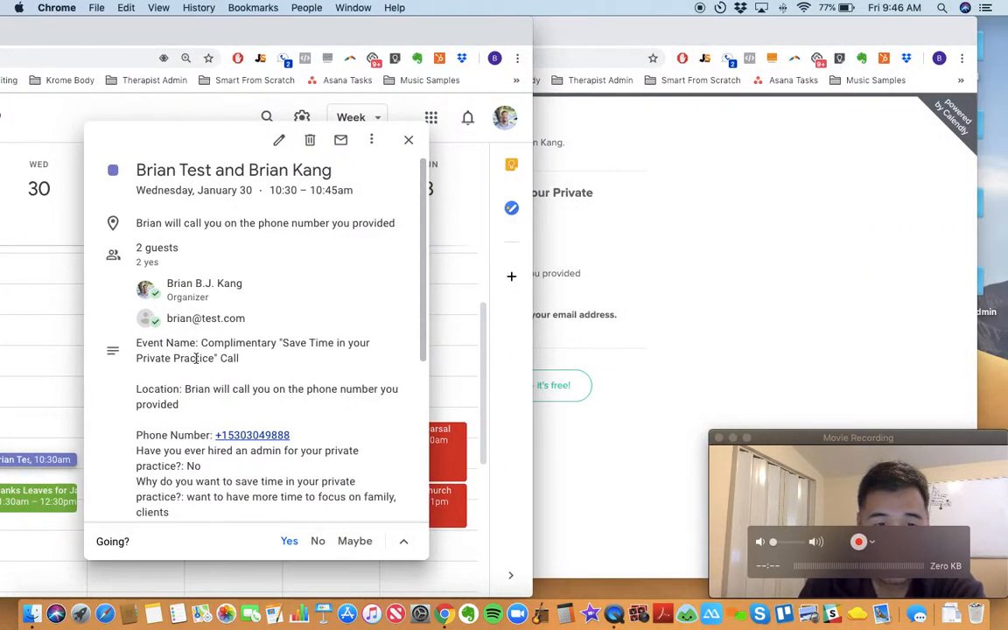
scroll(196, 358, down, 1)
scroll(230, 355, down, 1)
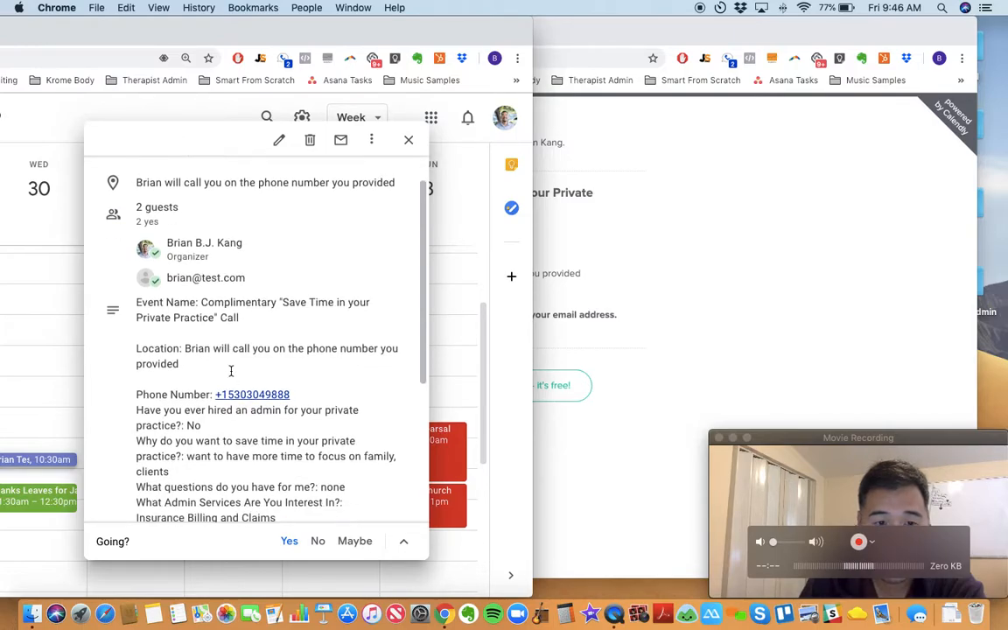
scroll(232, 401, down, 1)
scroll(227, 400, down, 6)
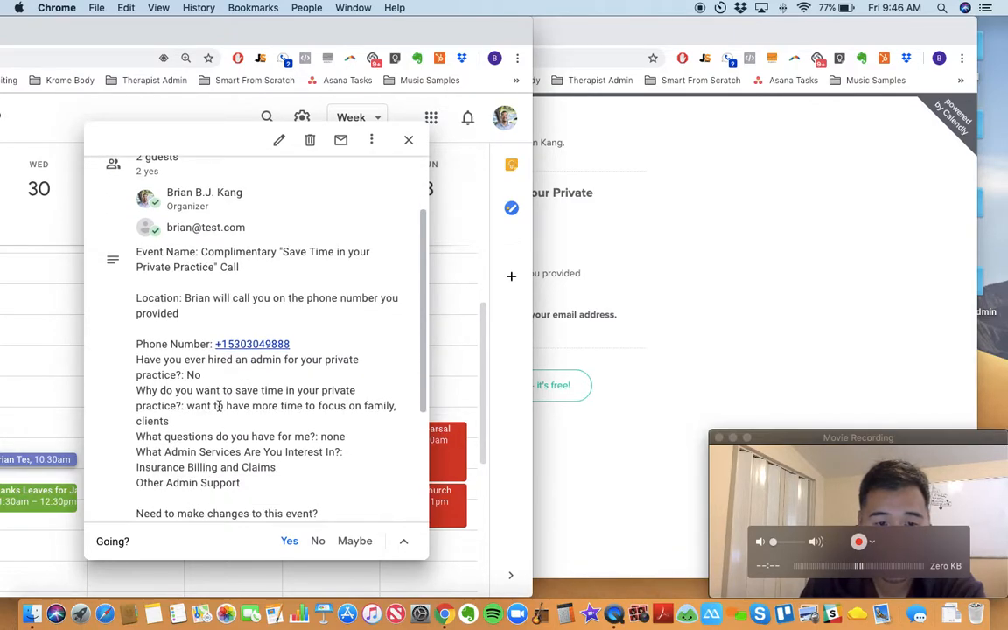
scroll(247, 380, up, 1)
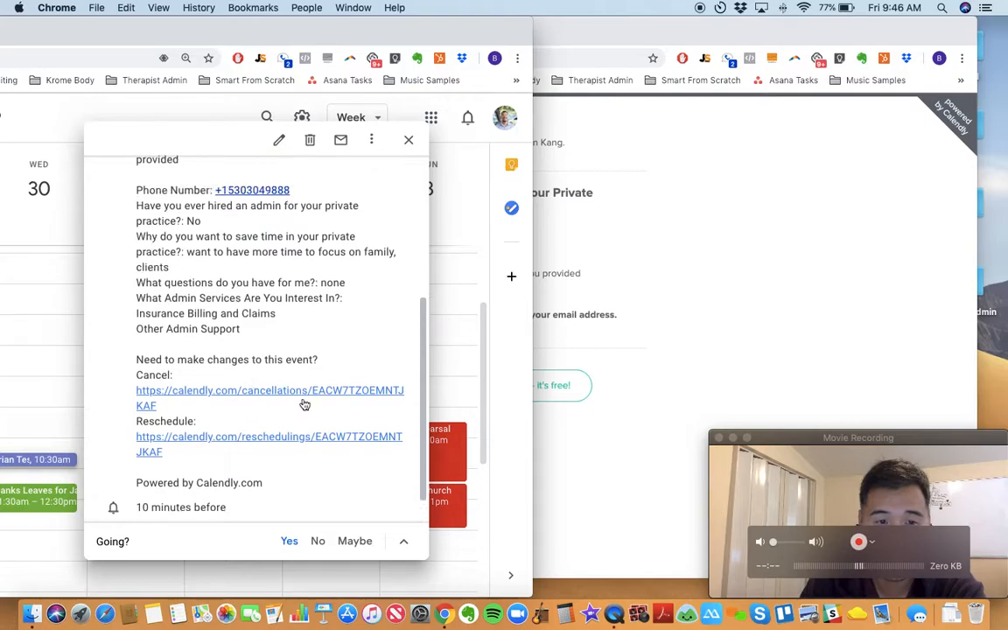
Step: Return to the Calendly browser window and open therapistadmin.com in a new tab
click(610, 47)
click(412, 33)
text(therapistadmi)
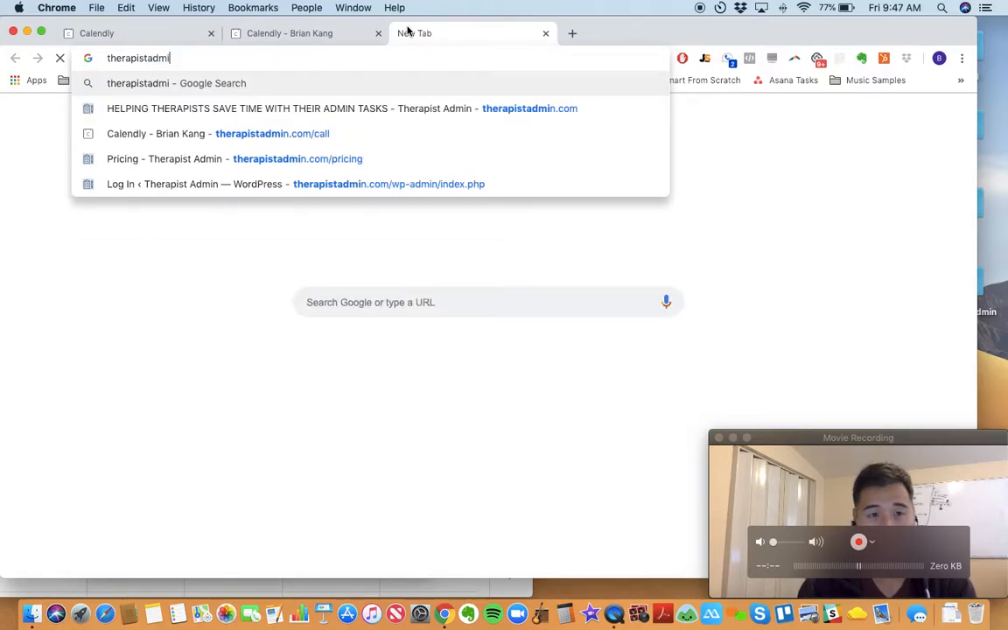
text(n.com)
key(Return)
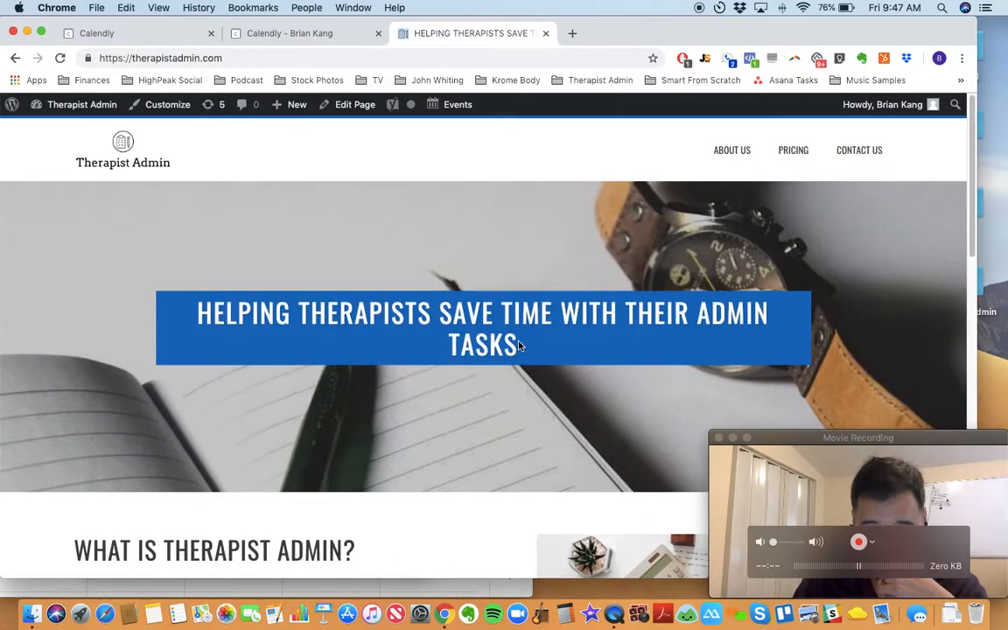
Step: Look through the home page, check the booking page its Book Now button leads to, and return to the site
scroll(542, 368, down, 5)
scroll(554, 378, down, 10)
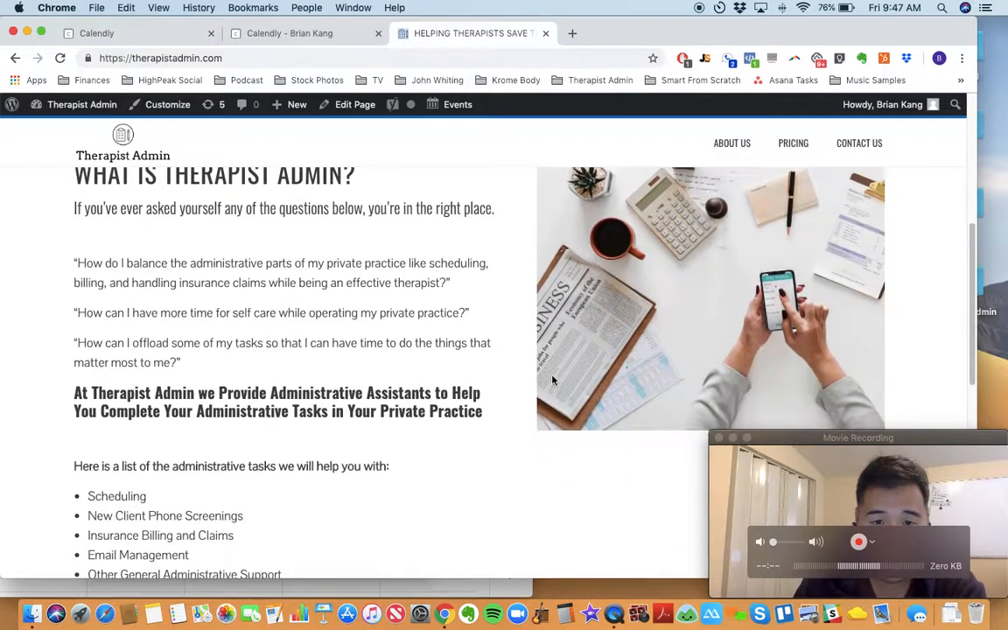
scroll(473, 340, up, 3)
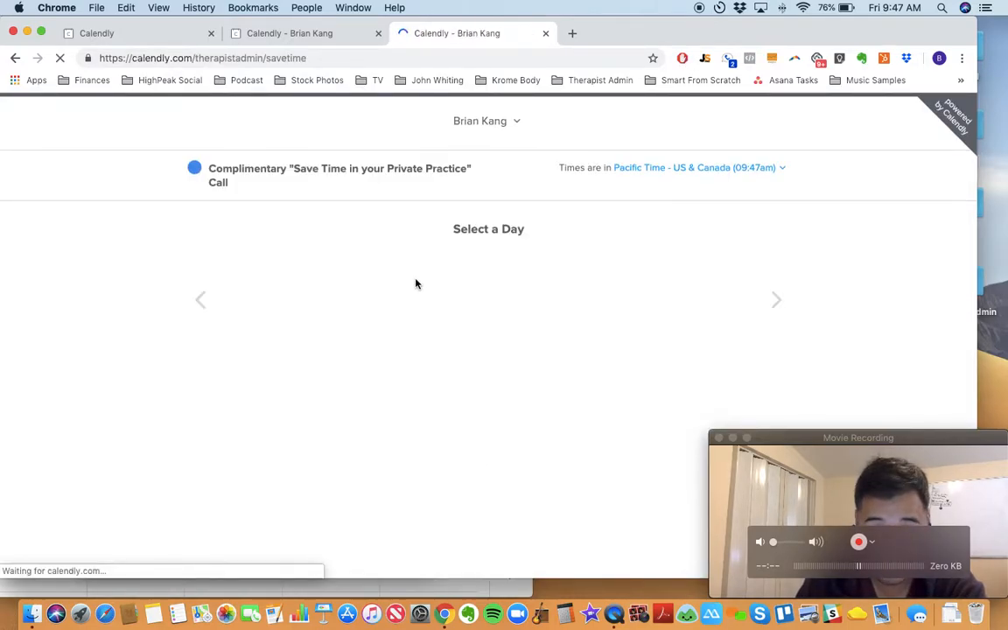
click(16, 59)
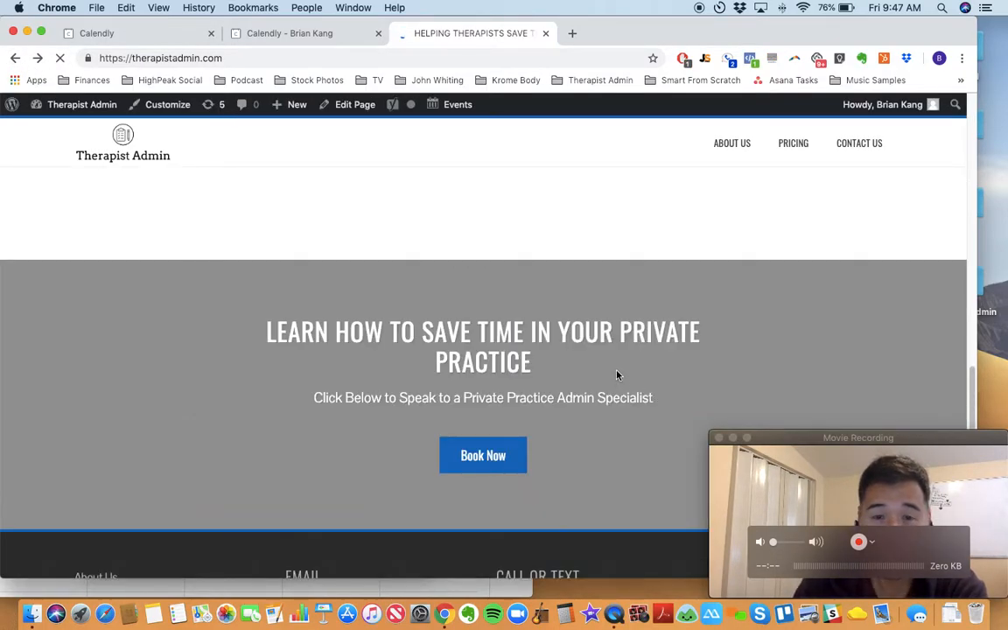
scroll(617, 375, up, 3)
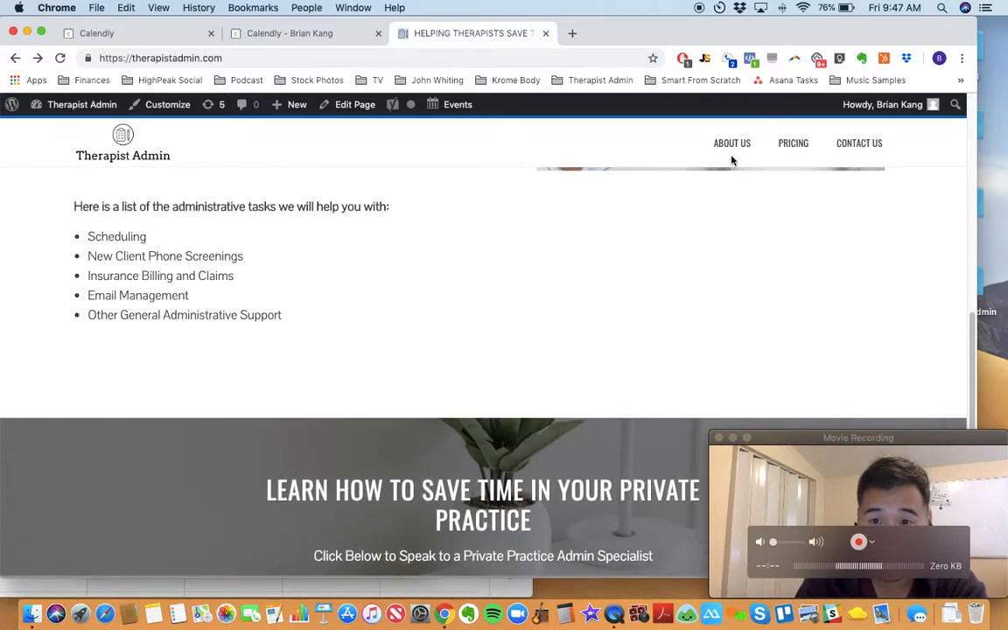
scroll(732, 157, down, 3)
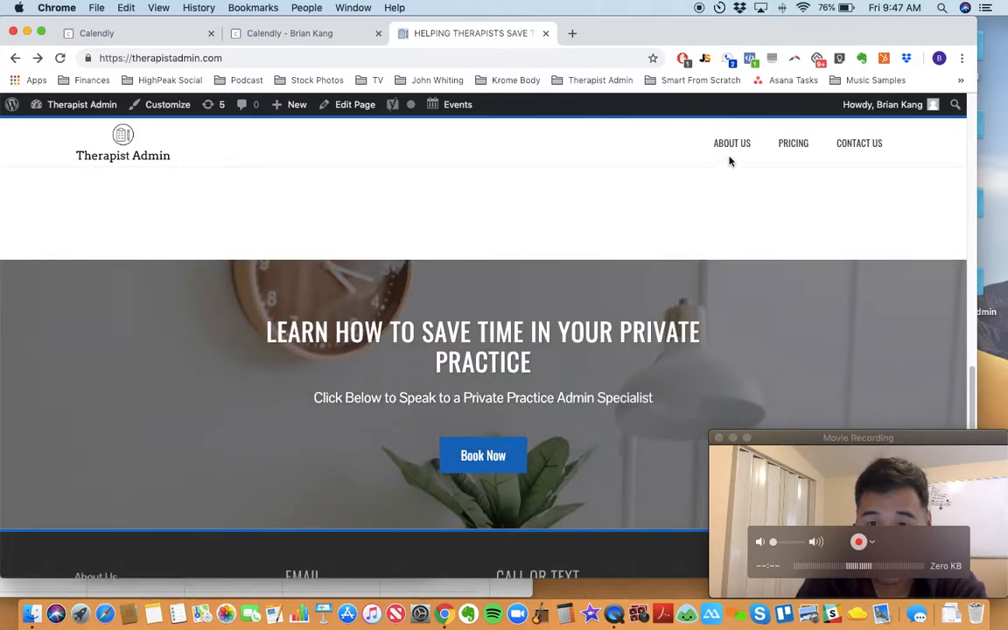
Step: Open the site's About Us page and examine its booking button for the complimentary call
click(731, 149)
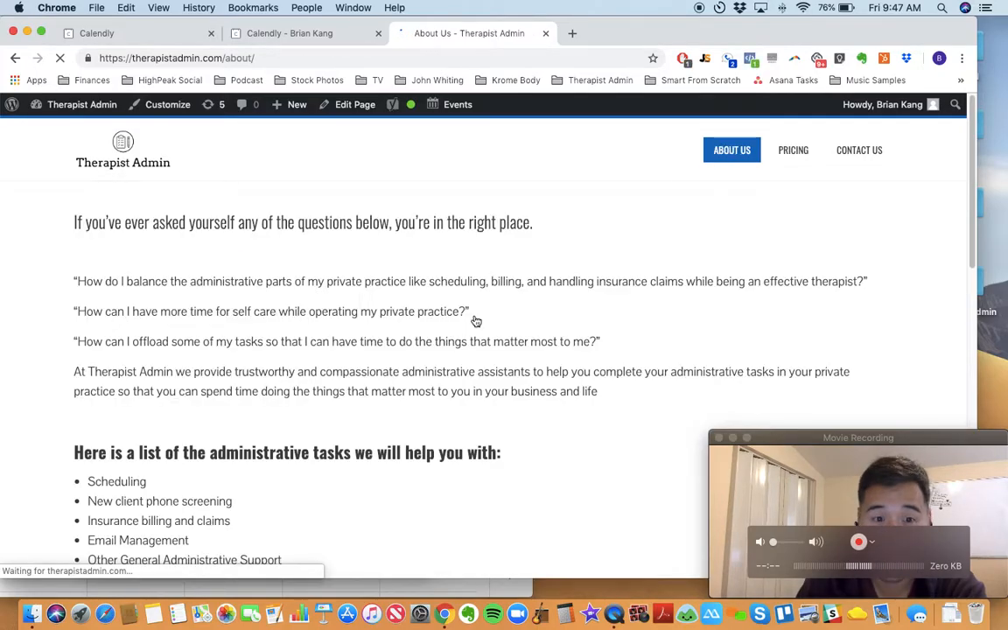
scroll(83, 447, down, 8)
scroll(175, 446, down, 3)
scroll(403, 437, up, 5)
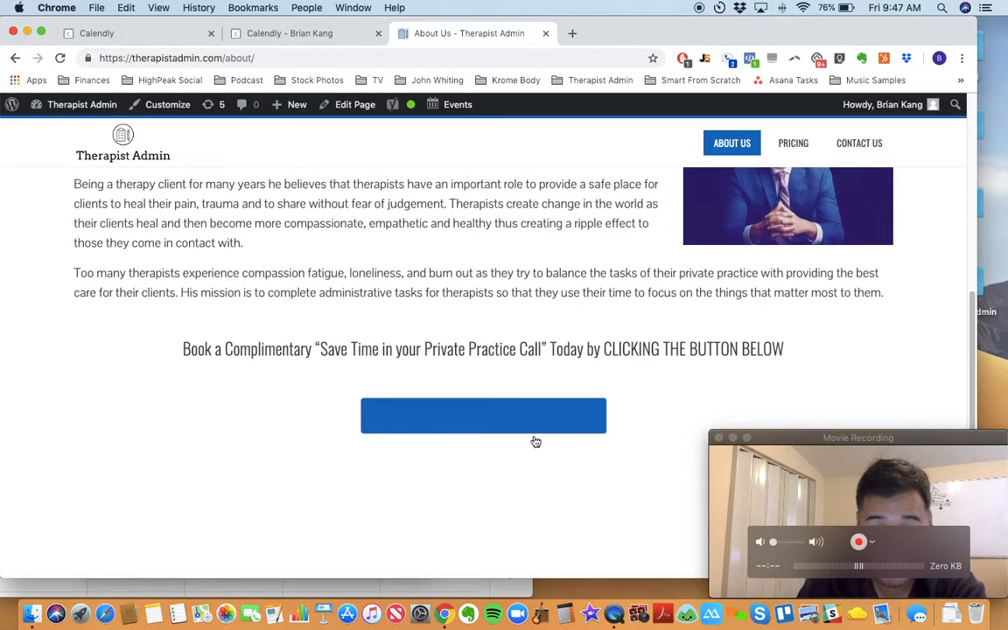
Step: Open the site's Pricing page and examine the monthly plans and the Private Practice Info Form link
click(803, 146)
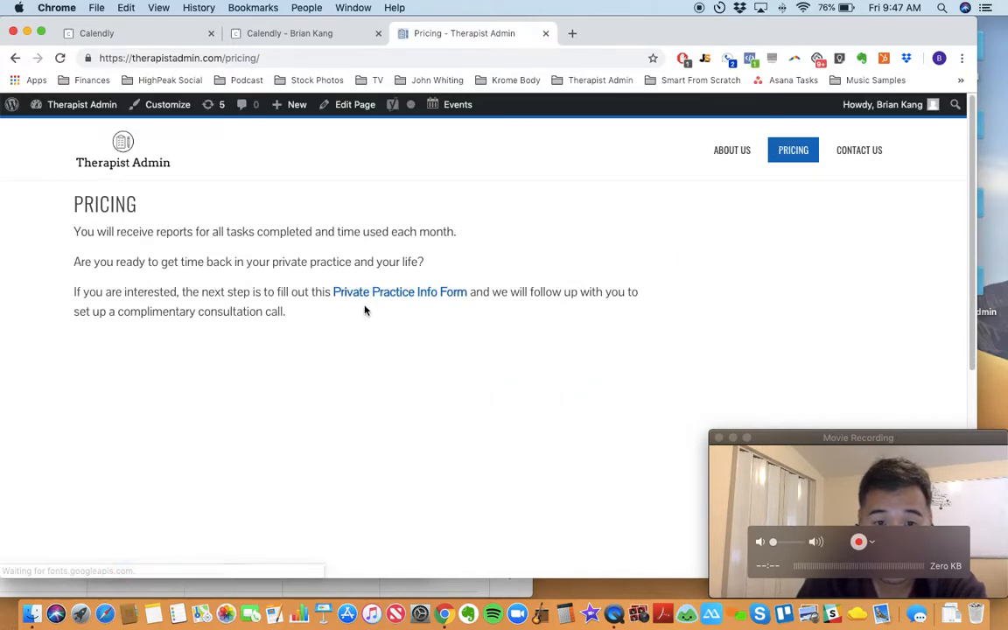
scroll(398, 343, down, 3)
scroll(398, 348, down, 3)
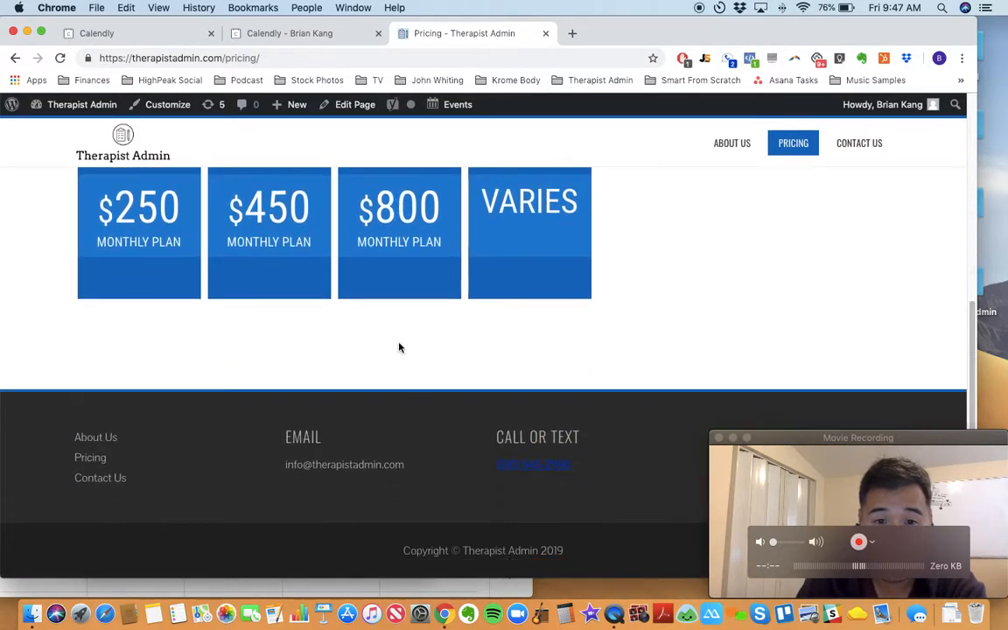
scroll(398, 347, up, 5)
scroll(402, 349, down, 3)
scroll(401, 349, up, 4)
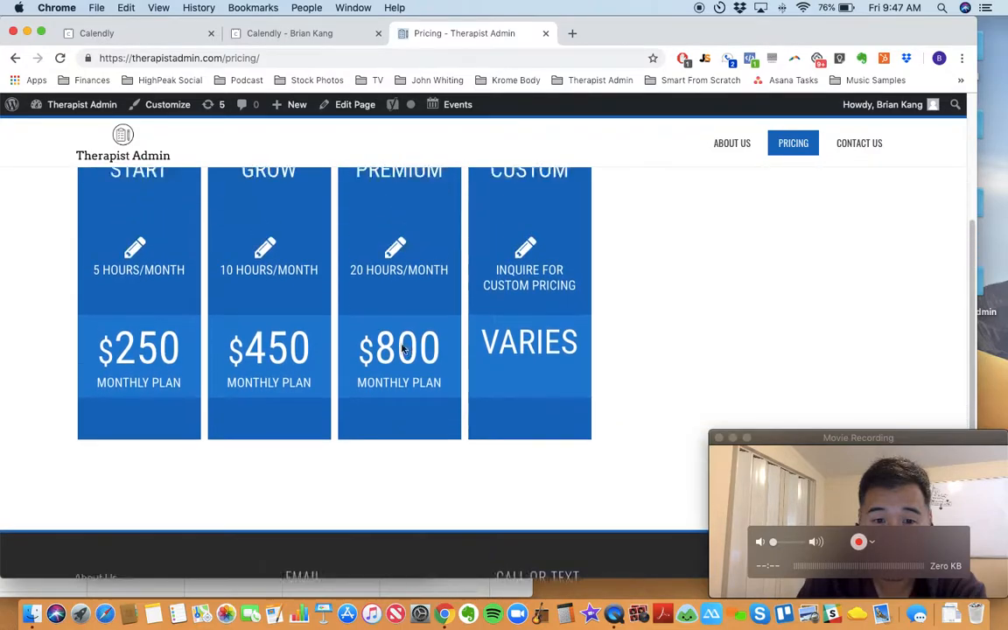
scroll(256, 451, down, 2)
scroll(256, 452, up, 4)
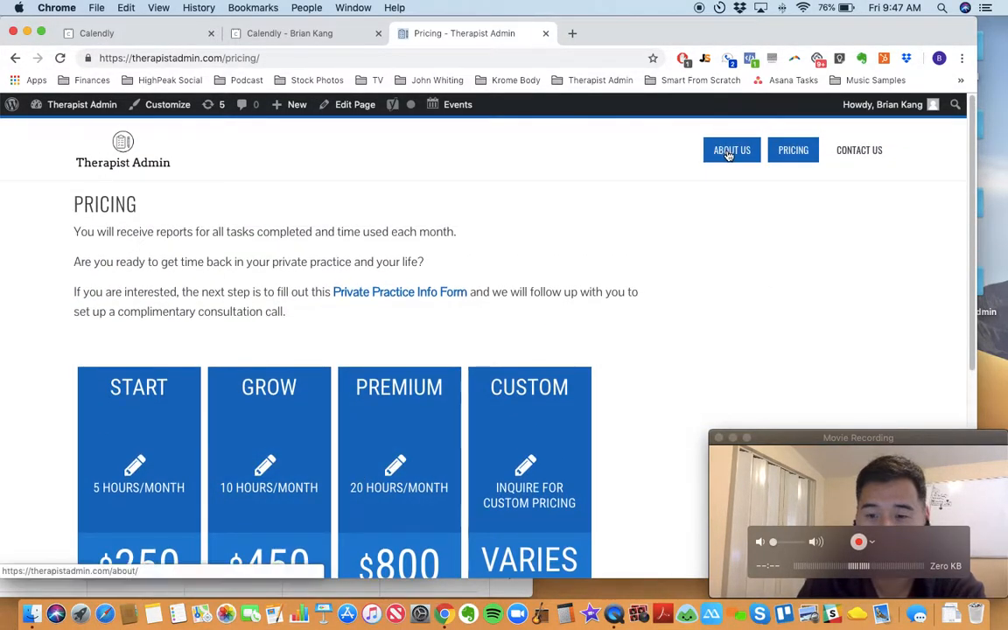
click(860, 509)
click(772, 409)
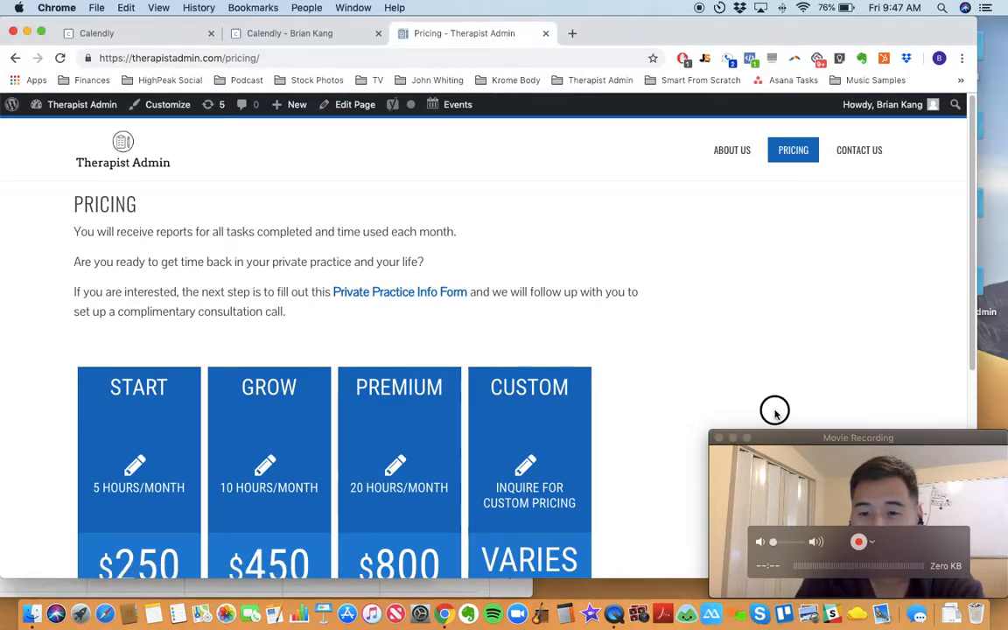